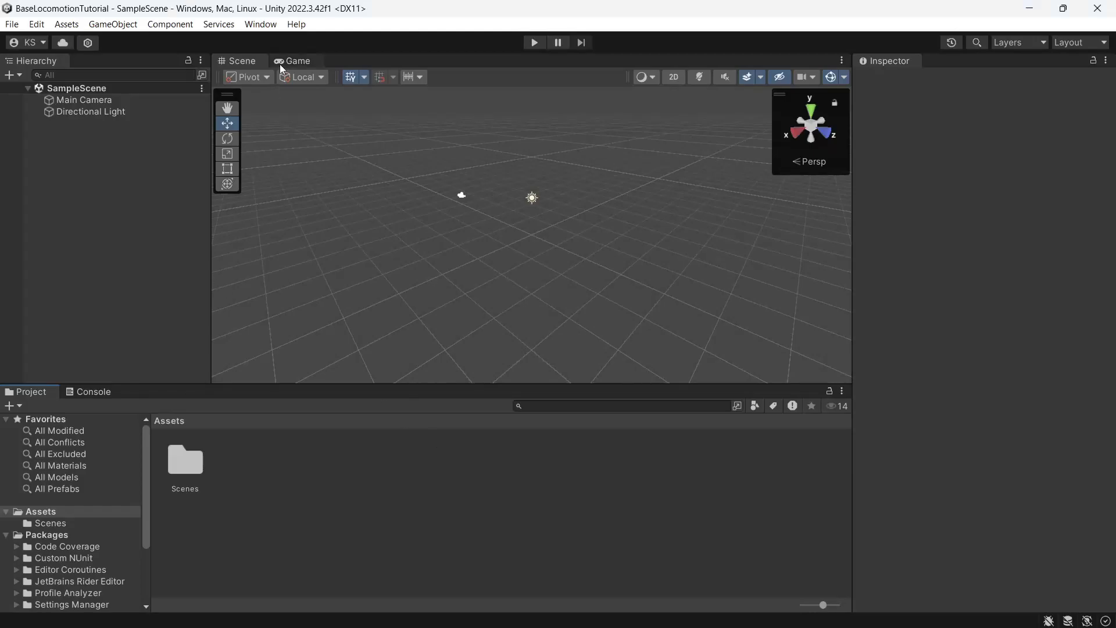
Install the Input System package found by searching 'input' in the Unity Registry, and enable its backends.
left_click(260, 24)
left_click(300, 178)
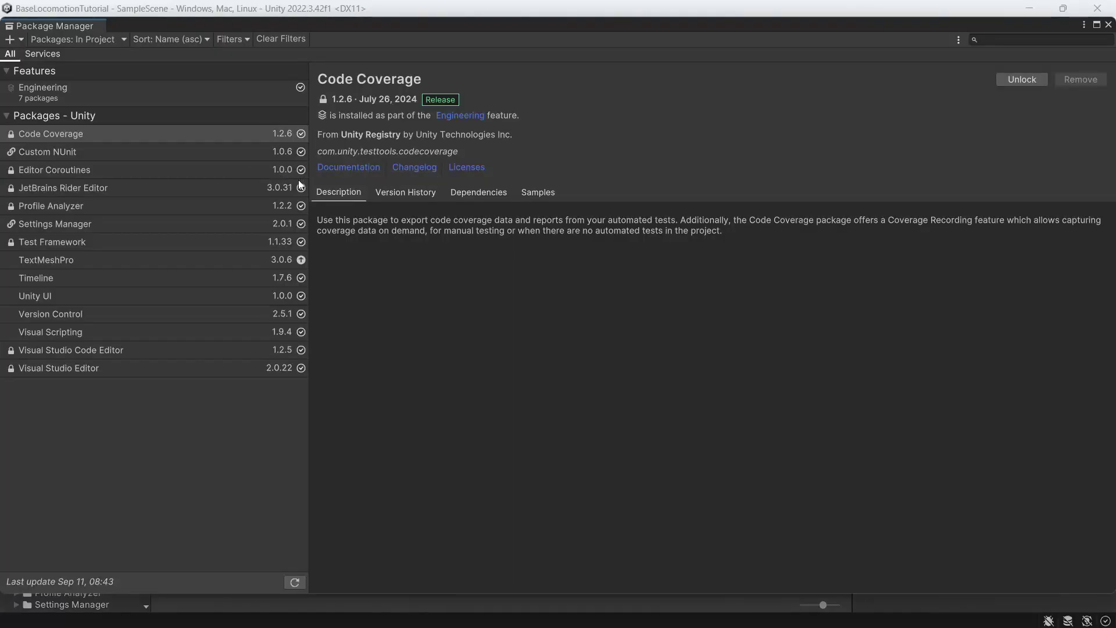
left_click(113, 44)
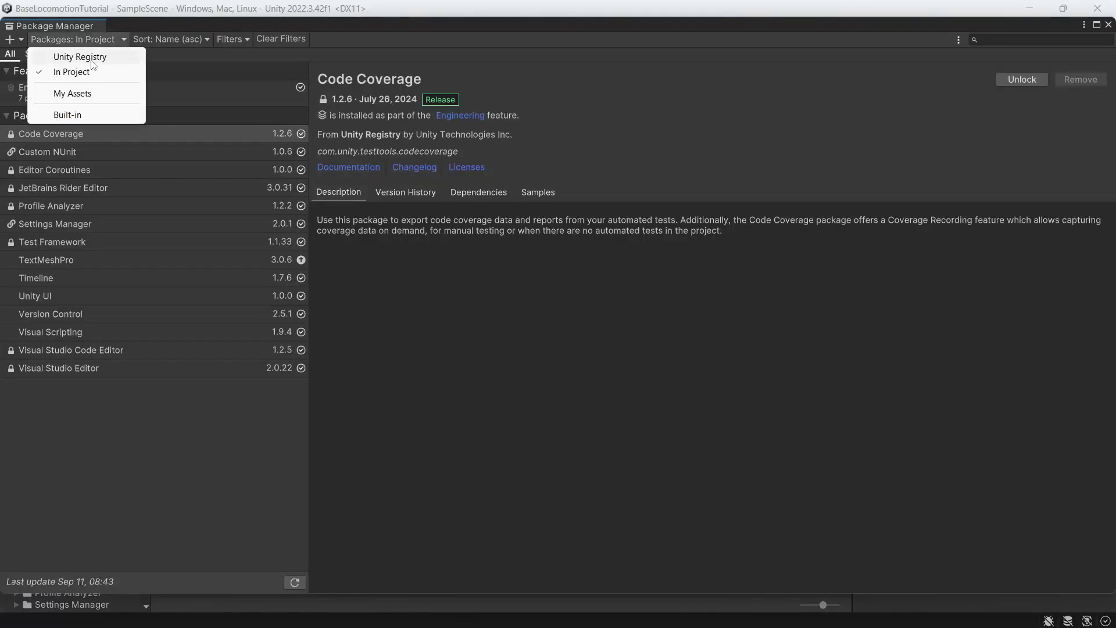
left_click(91, 60)
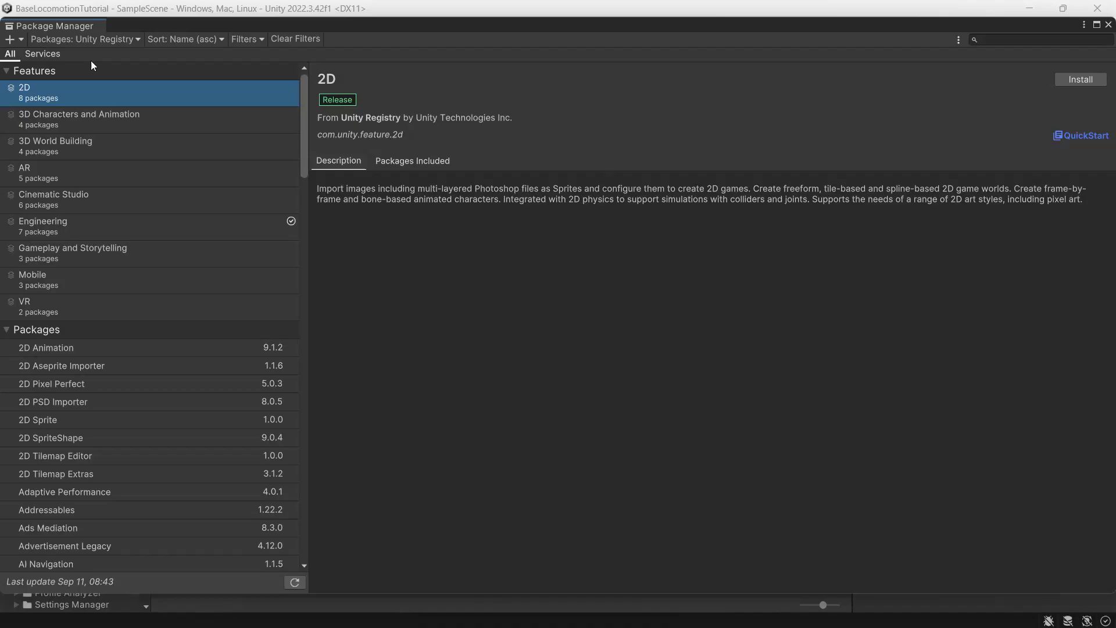
left_click(1013, 39)
type("input")
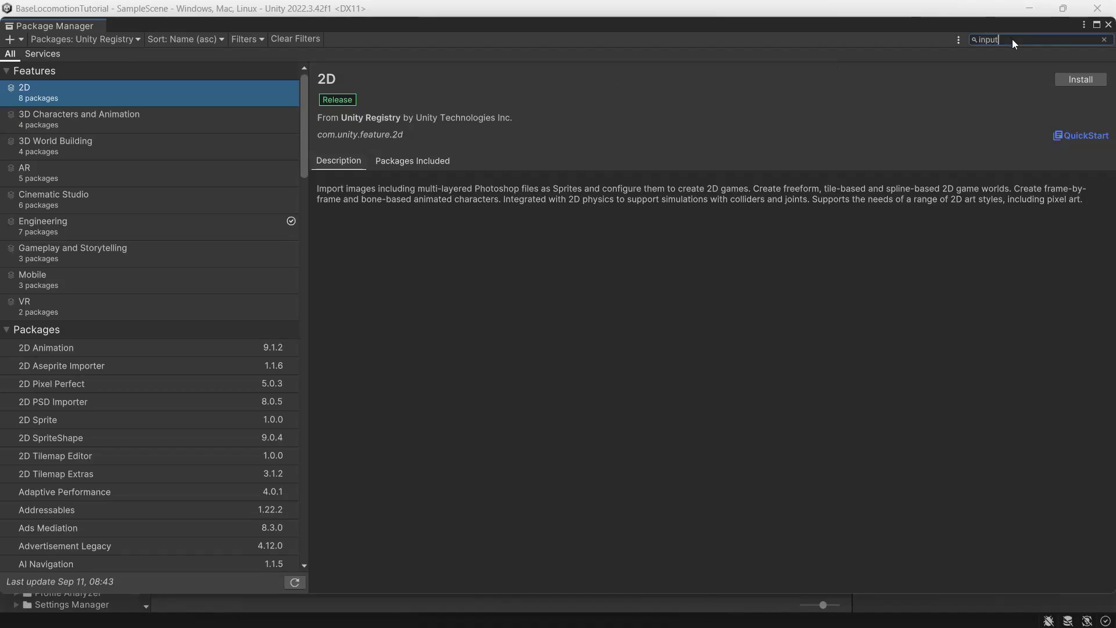
left_click(1076, 82)
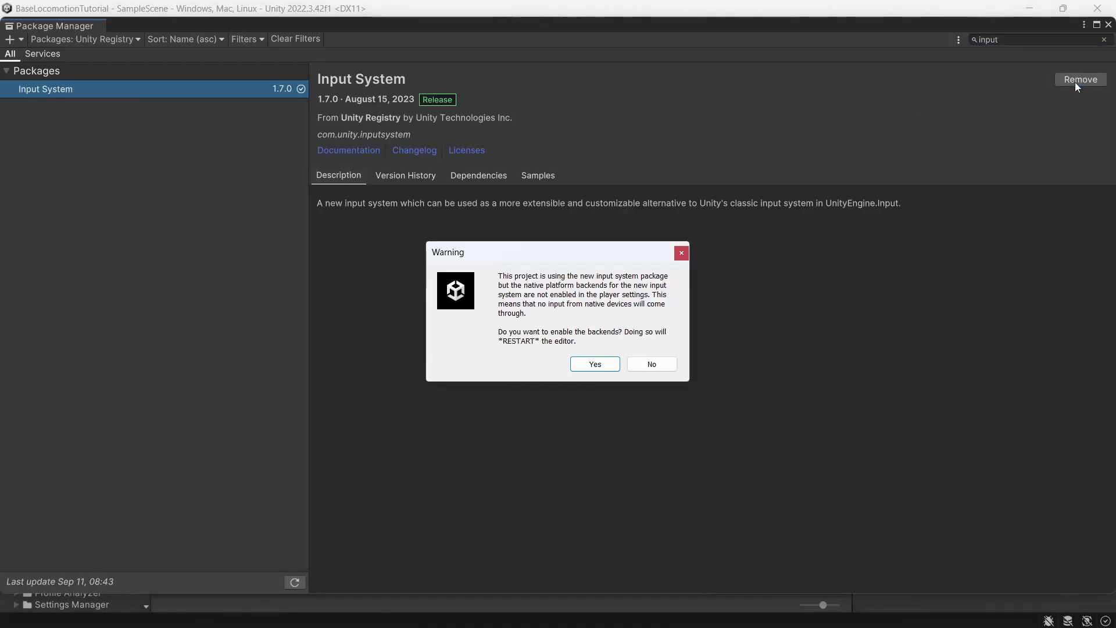
left_click(594, 365)
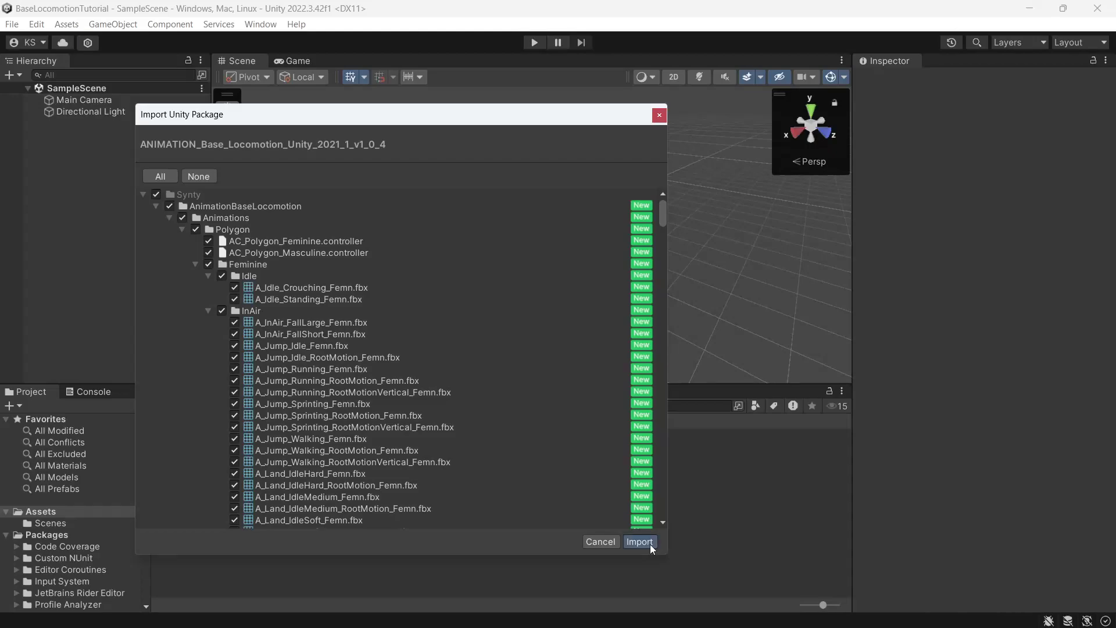
Import the Animation Base Locomotion and POLYGON Ancient Egypt package contents.
left_click(639, 542)
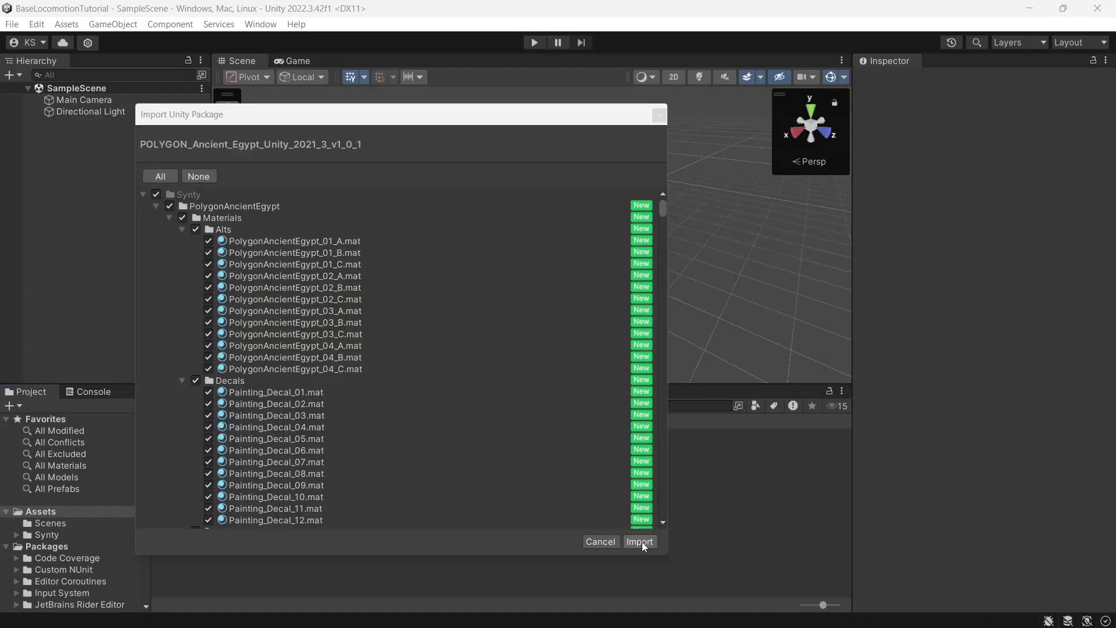
left_click(639, 542)
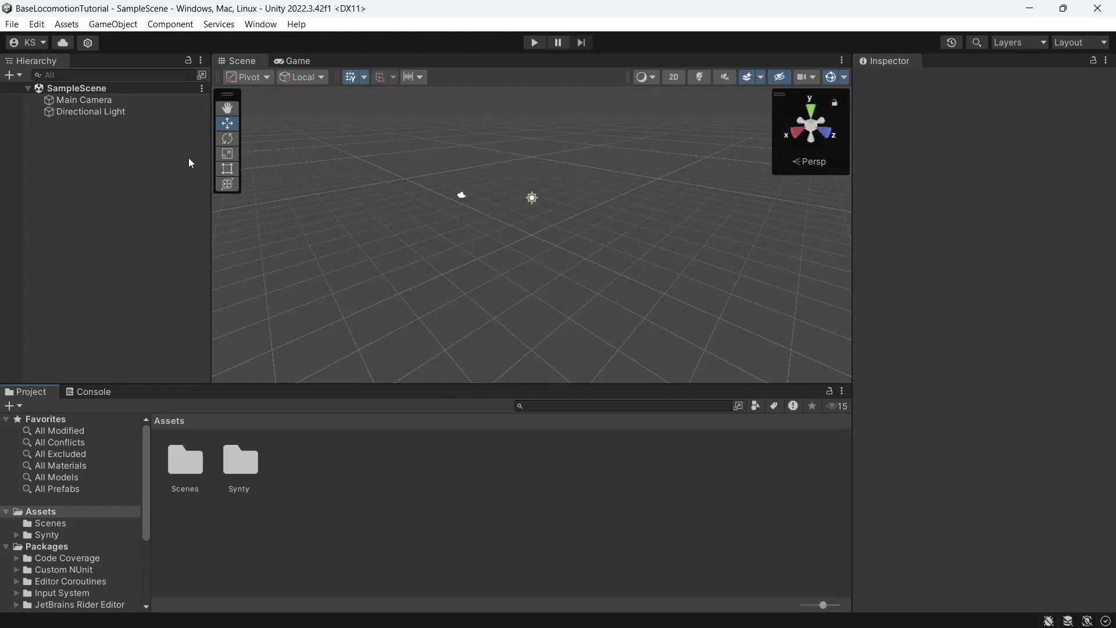
Delete the Main Camera and add a Plane scaled to 10 on X and Z.
left_click(93, 101)
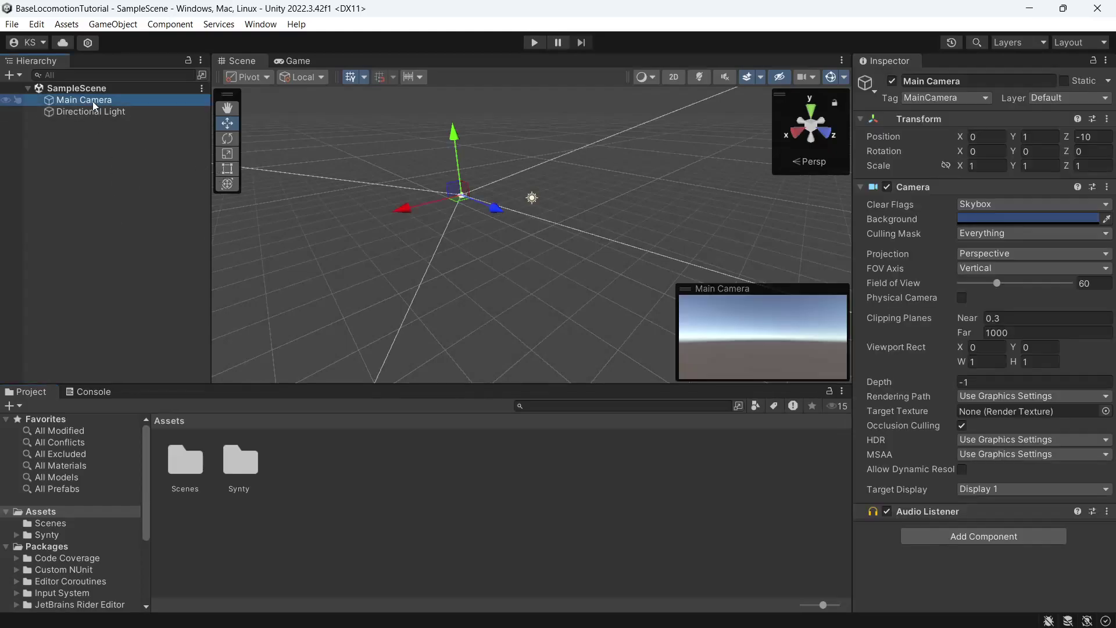
key("Delete")
left_click(113, 24)
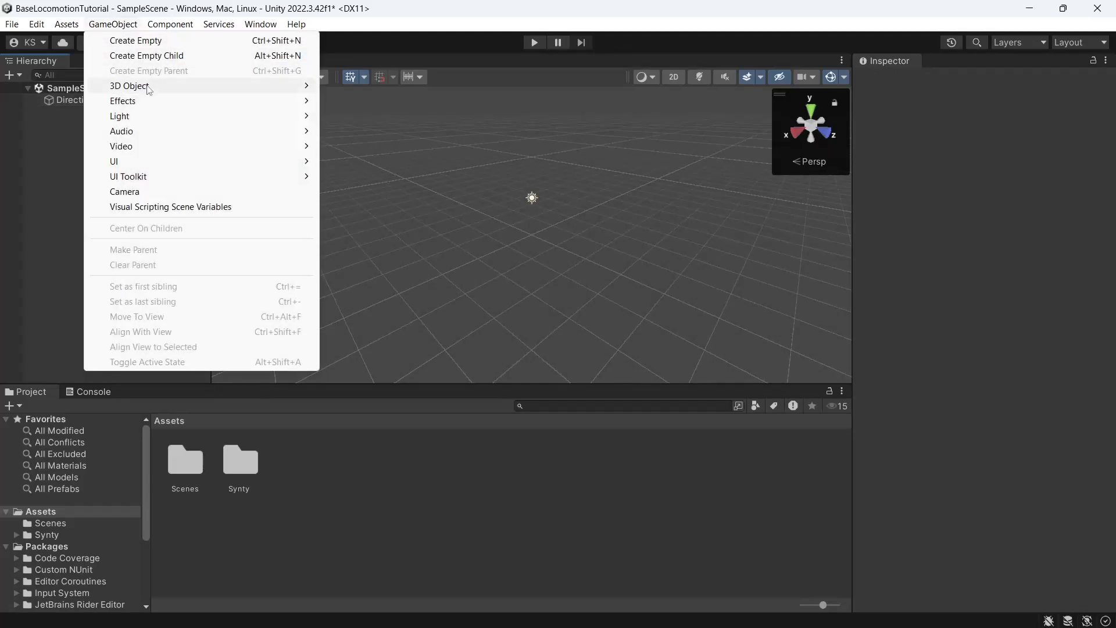
mouse_move(149, 89)
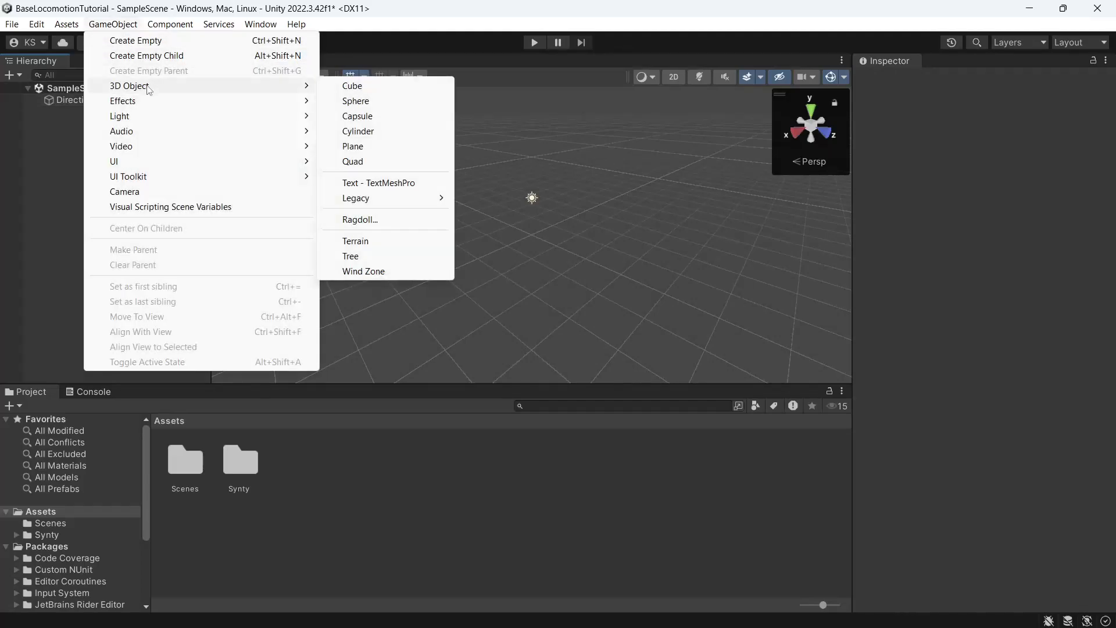
left_click(357, 153)
left_click(977, 165)
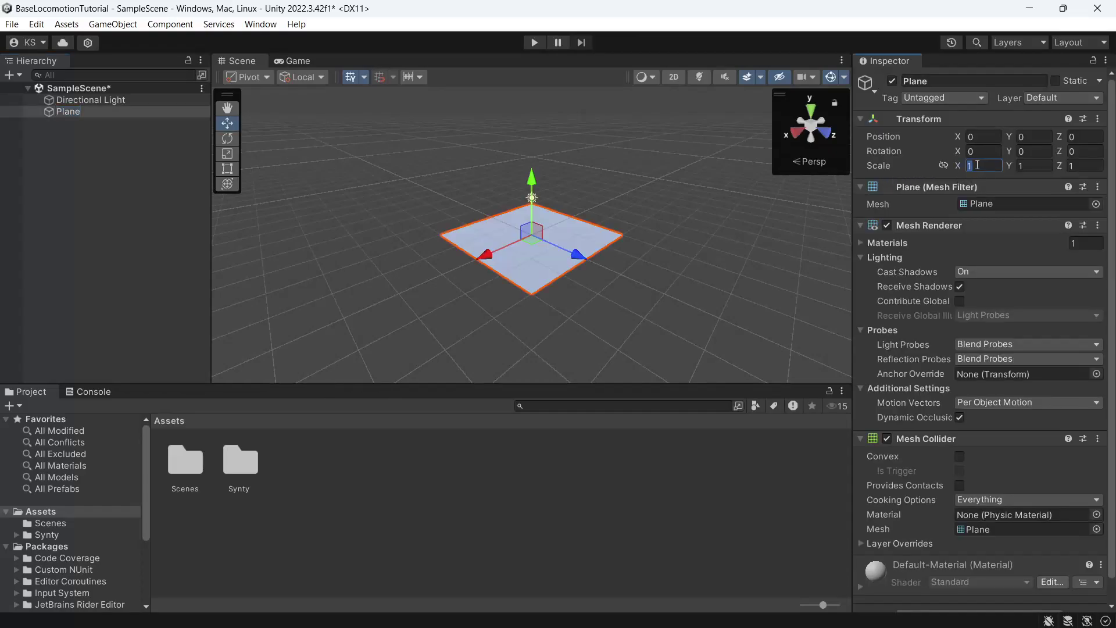
type("10")
key("Tab")
key("Tab")
type("10")
key("shift+d")
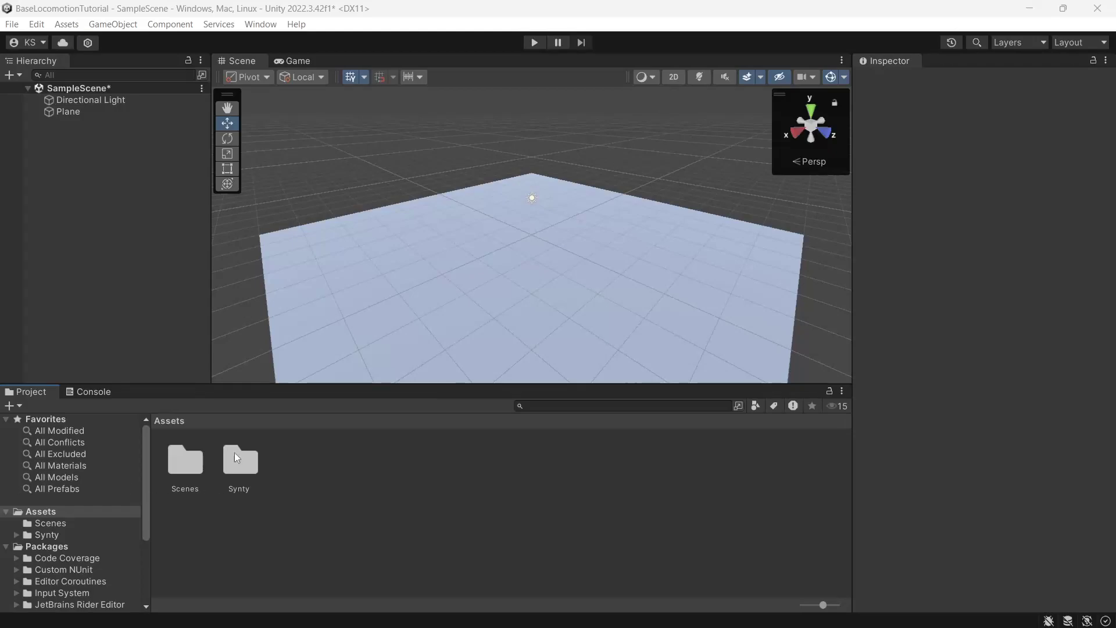
Drag PF_Player from Synty/AnimationBaseLocomotion/Samples/Prefabs into the scene.
double_click(247, 462)
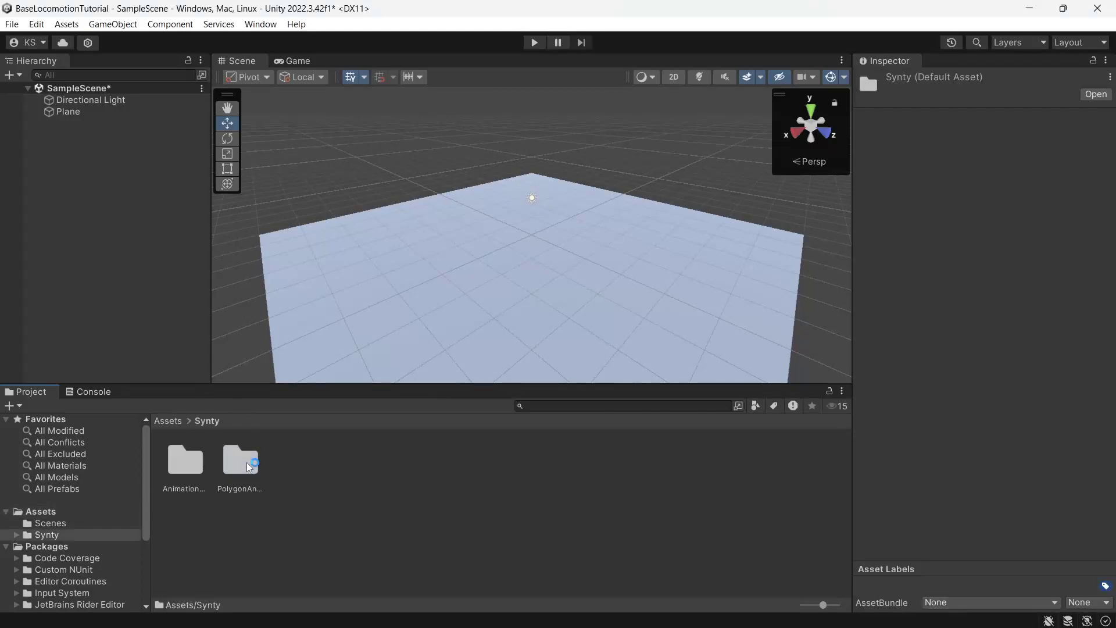
left_click(184, 468)
double_click(185, 469)
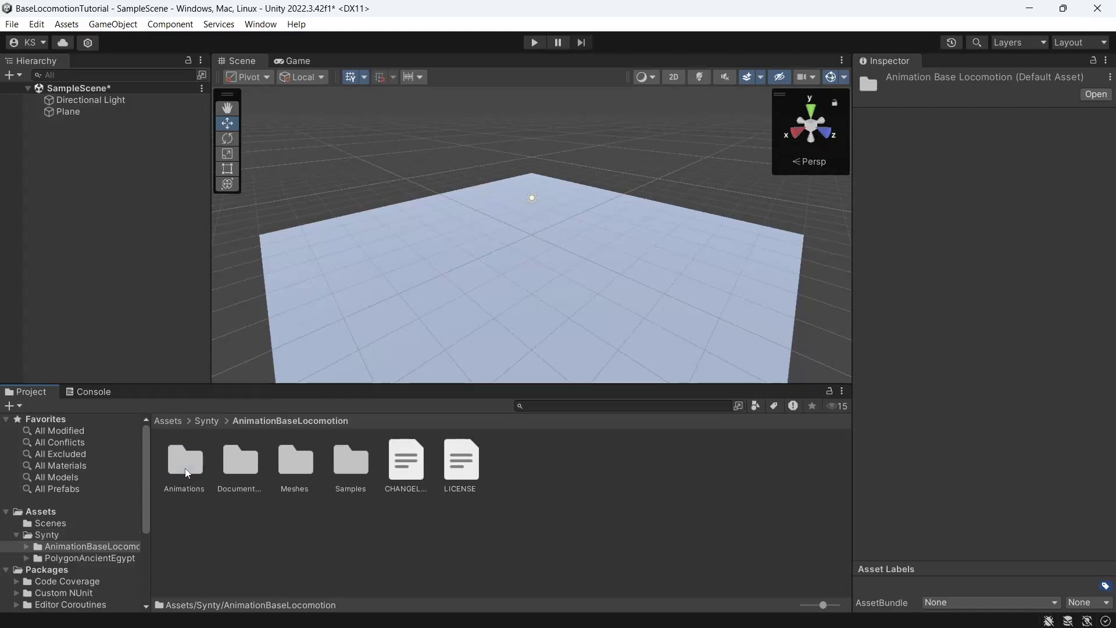
double_click(336, 470)
left_click(349, 465)
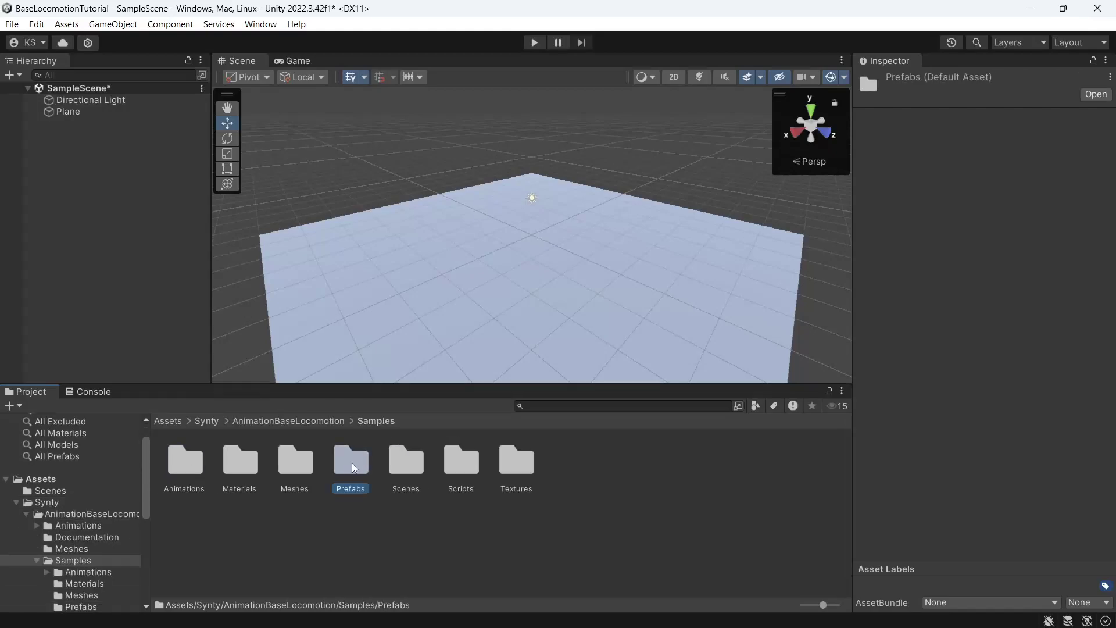
double_click(351, 463)
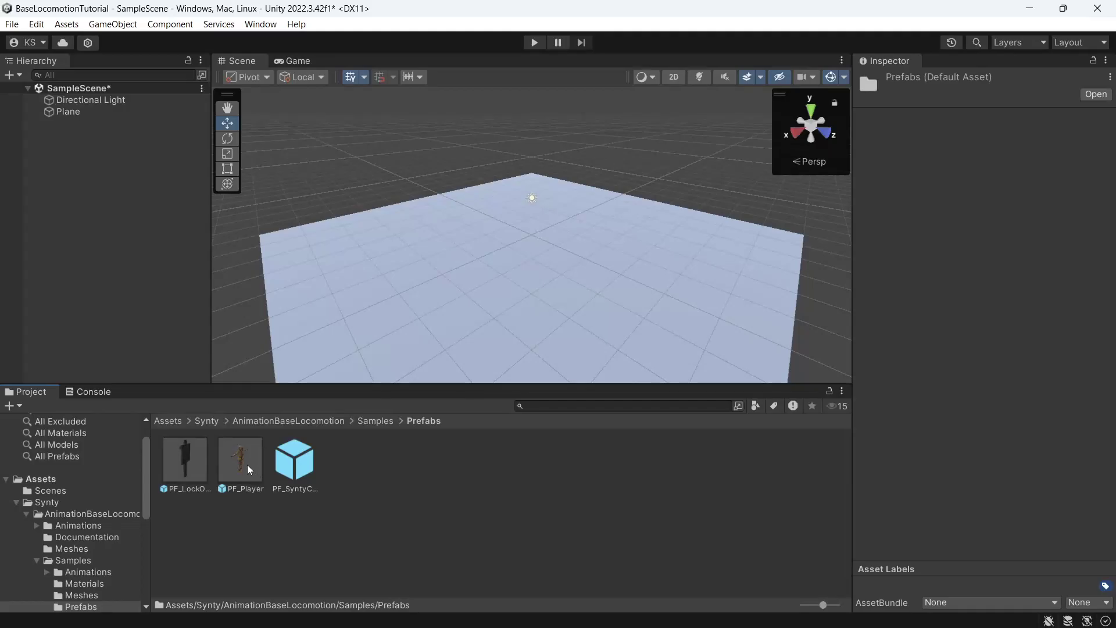
left_click_drag(246, 465, 110, 260)
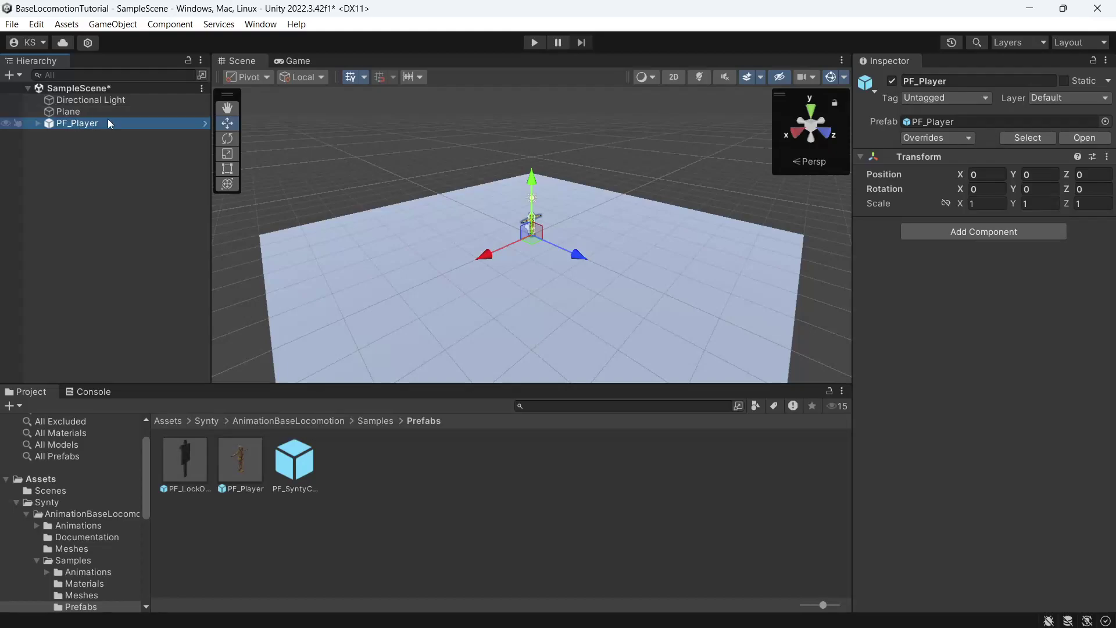
Open PF_Player for editing, select PolygonSyntyCharacter and lock the Inspector.
left_click(1080, 137)
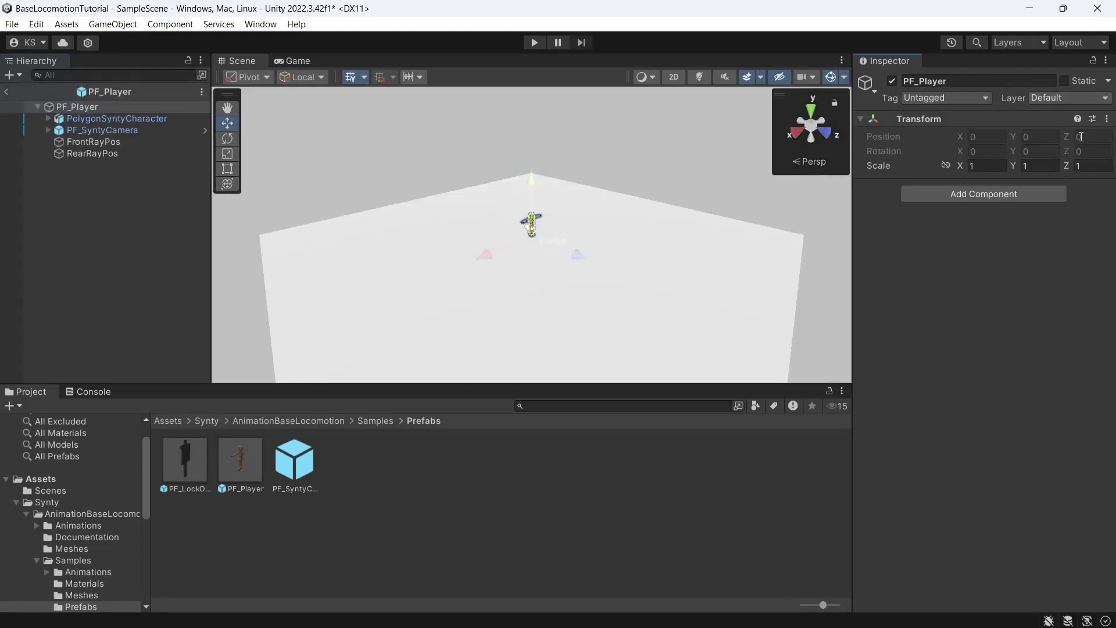
left_click(103, 120)
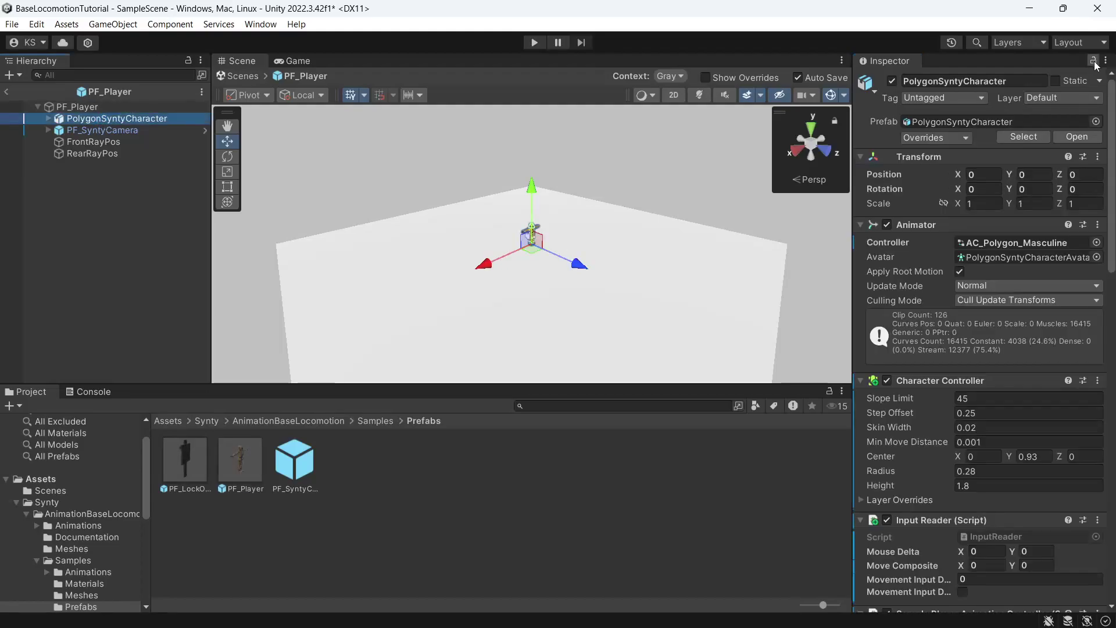
left_click(1094, 61)
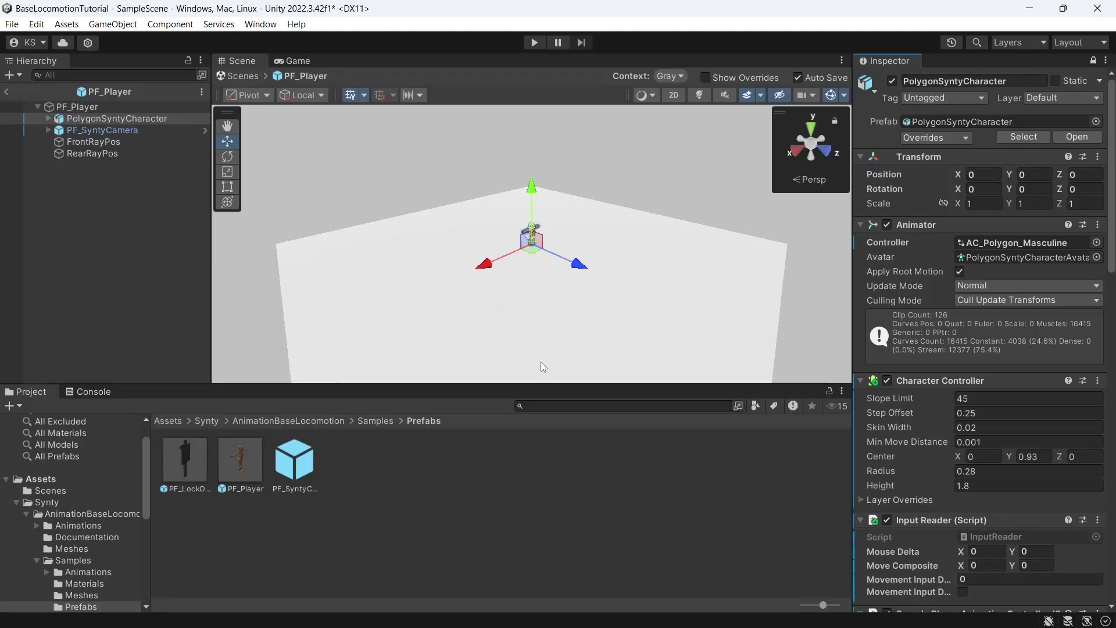
Replace the character prefab with SM_Chr_Assassin_01 from Ancient Egypt Characters, keeping overrides.
left_click(209, 422)
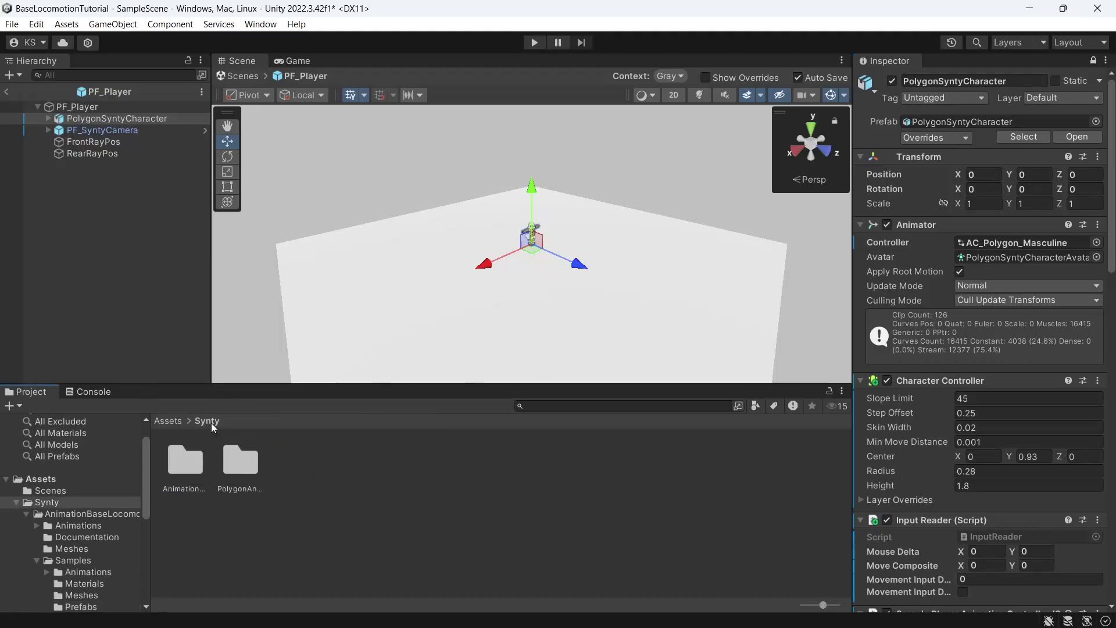
left_click(250, 458)
double_click(246, 460)
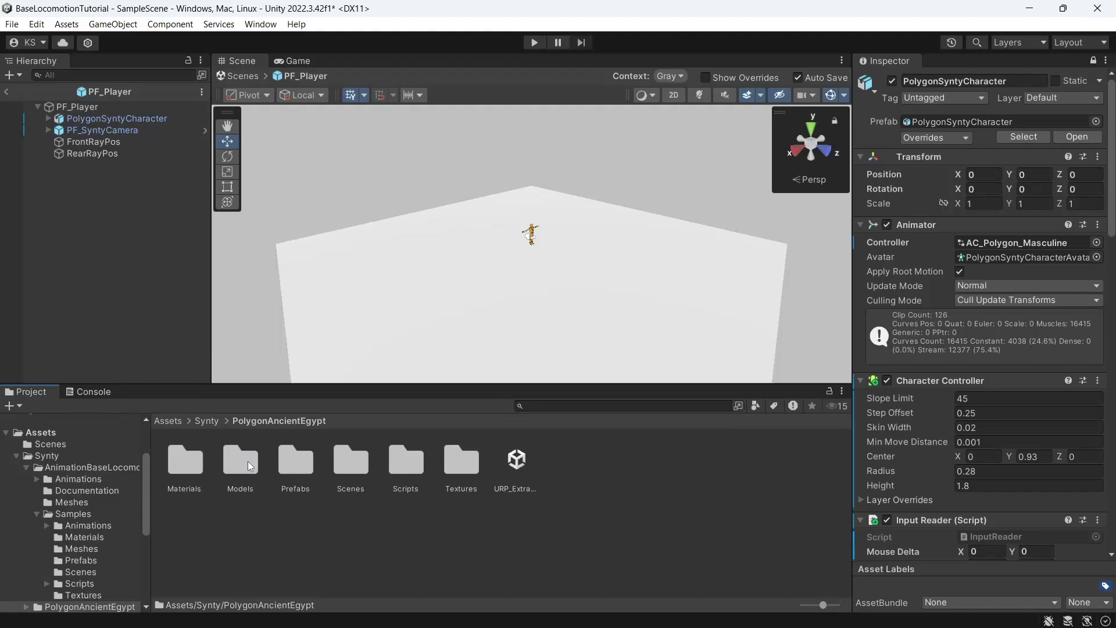
double_click(294, 462)
double_click(240, 461)
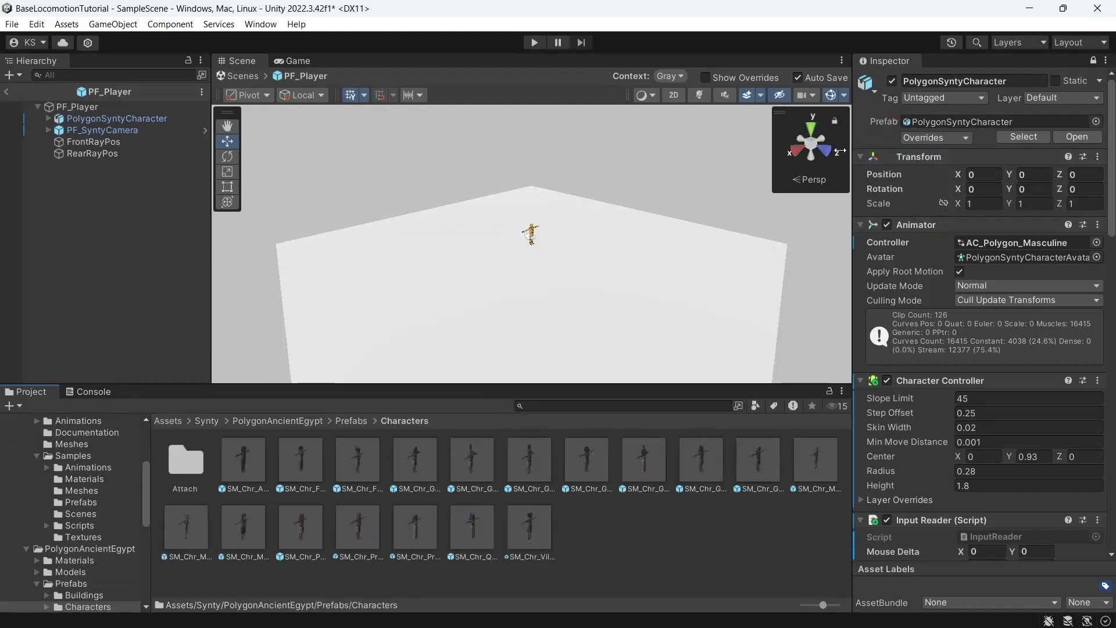
left_click_drag(256, 465, 919, 122)
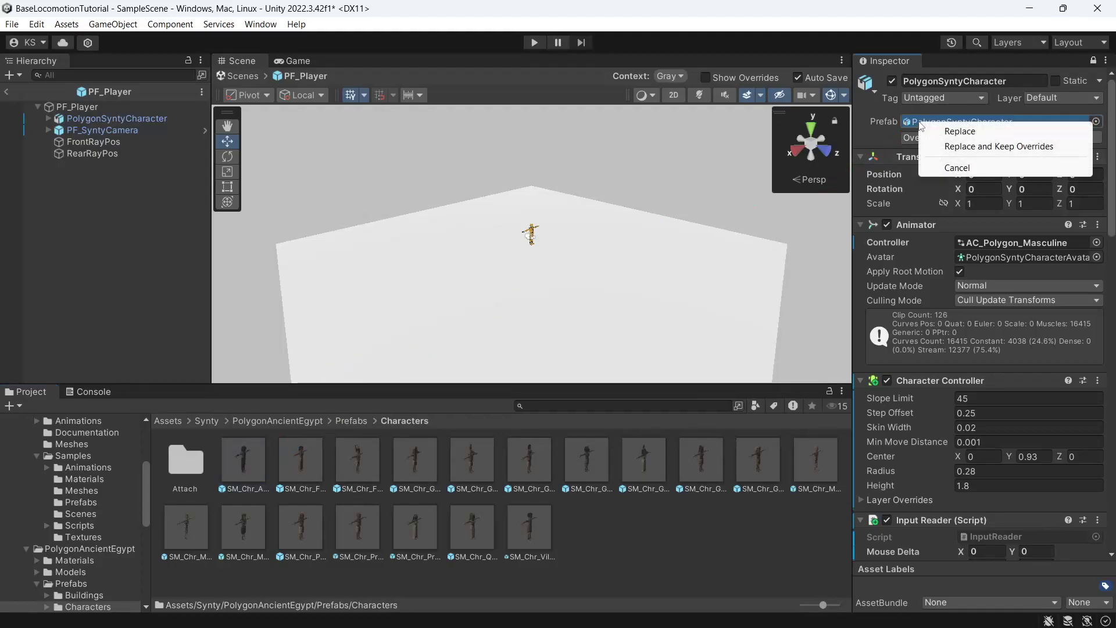
left_click(978, 147)
Return to SampleScene, enter Play mode and walk the character with W.
left_click(238, 77)
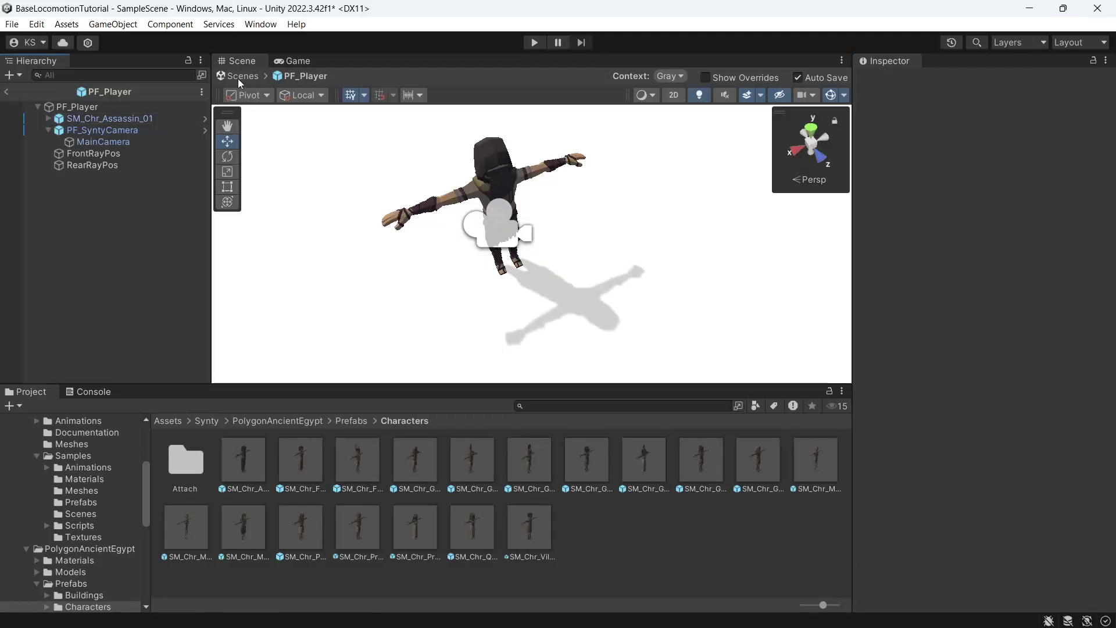
left_click(534, 42)
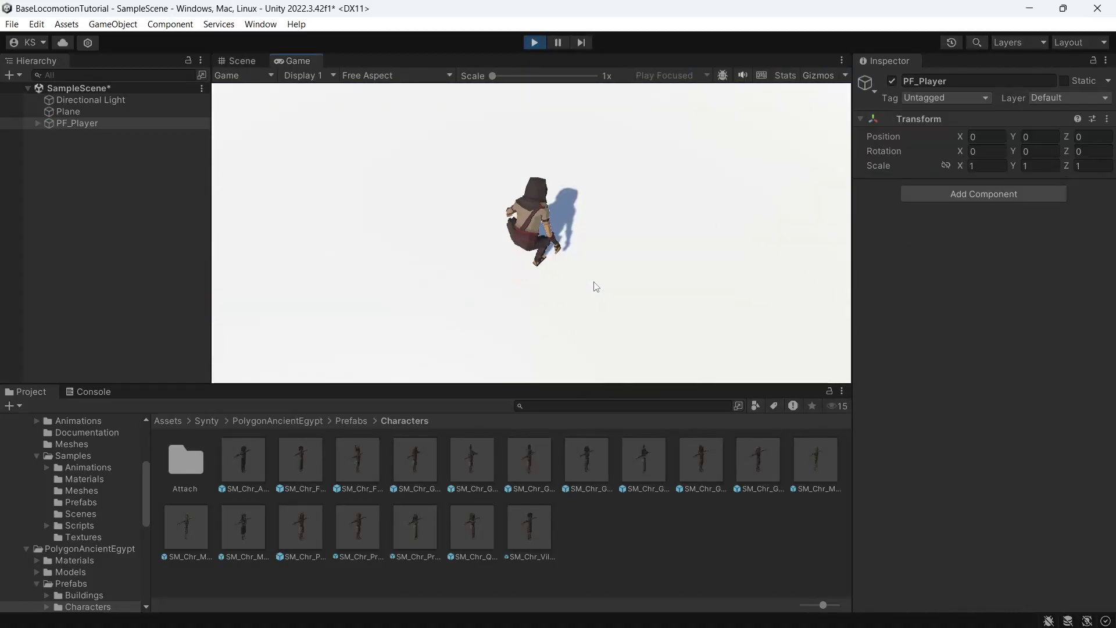
key("w")
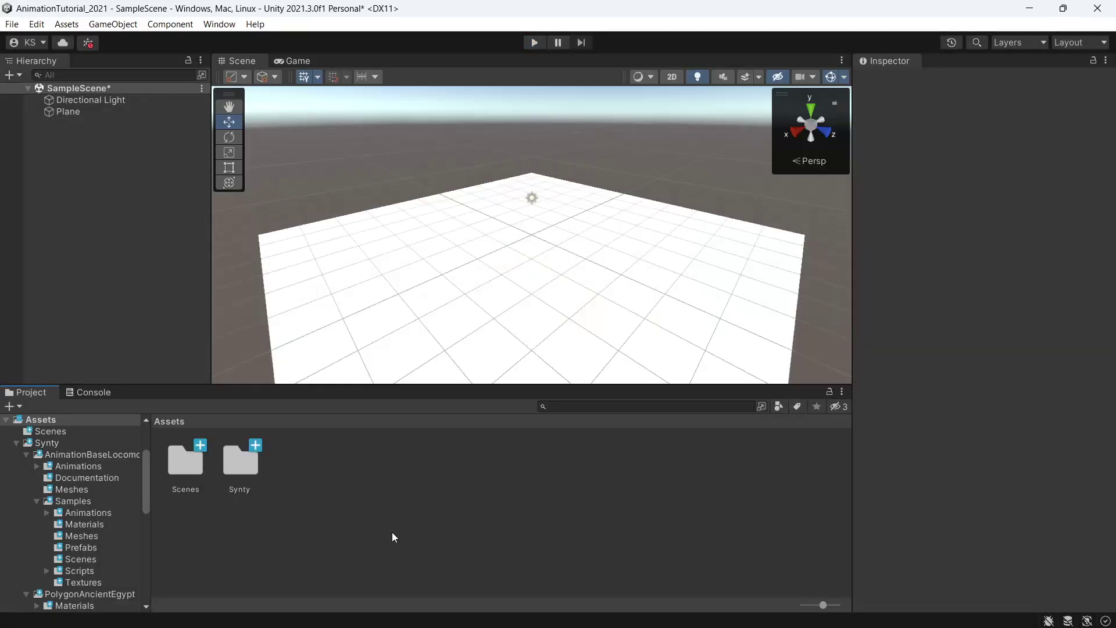
Drag PF_Player from the locomotion Samples/Prefabs folder into the Hierarchy.
double_click(238, 462)
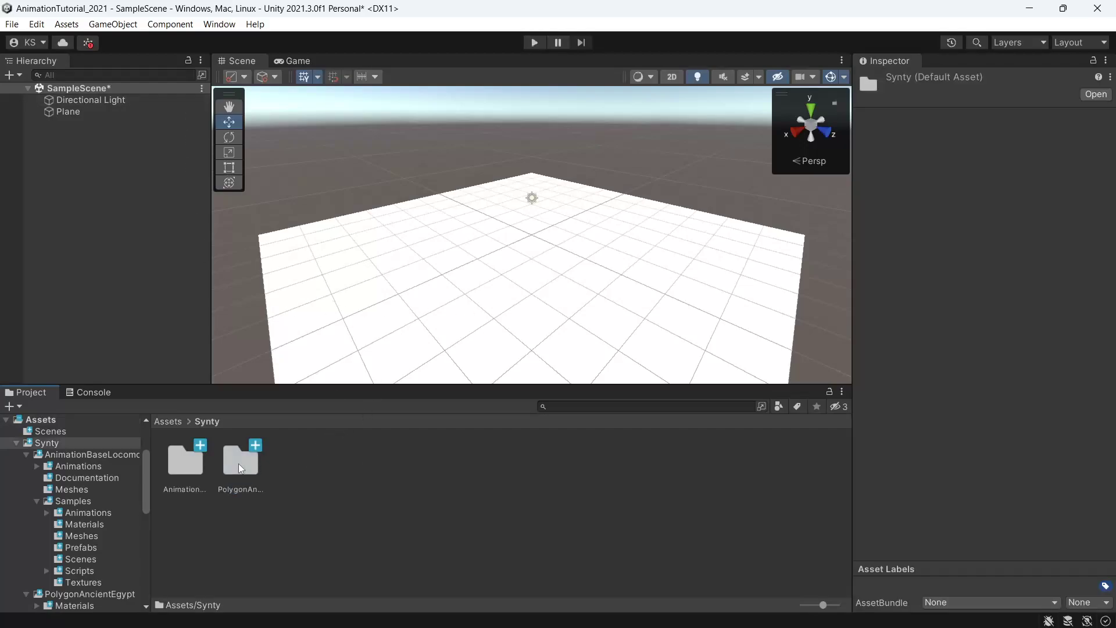
left_click(182, 466)
double_click(183, 466)
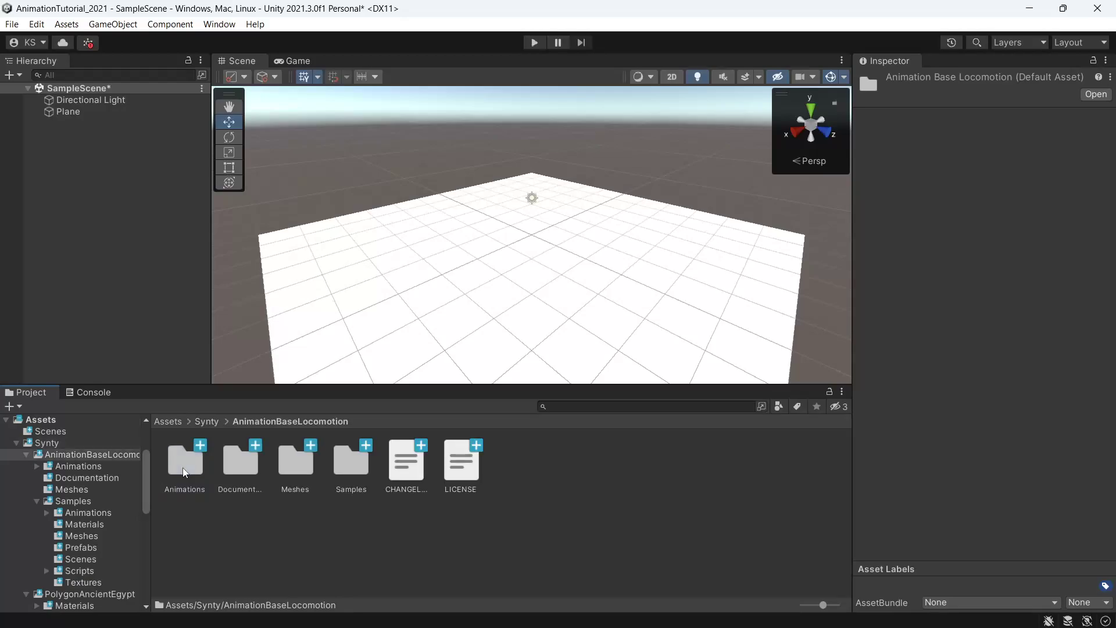
double_click(348, 463)
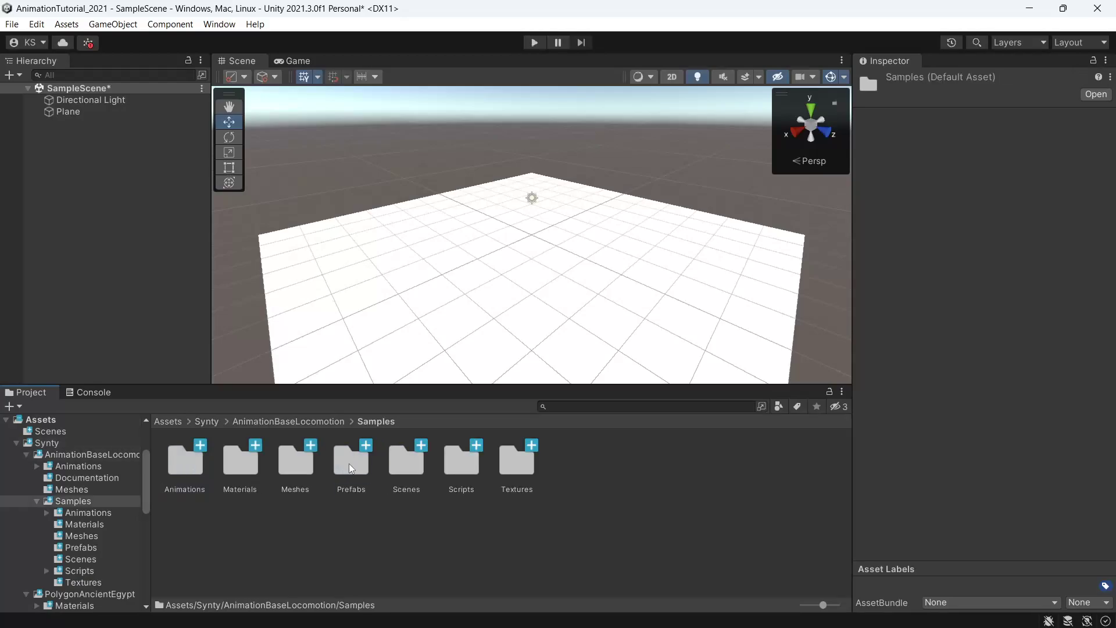
double_click(350, 468)
left_click(242, 473)
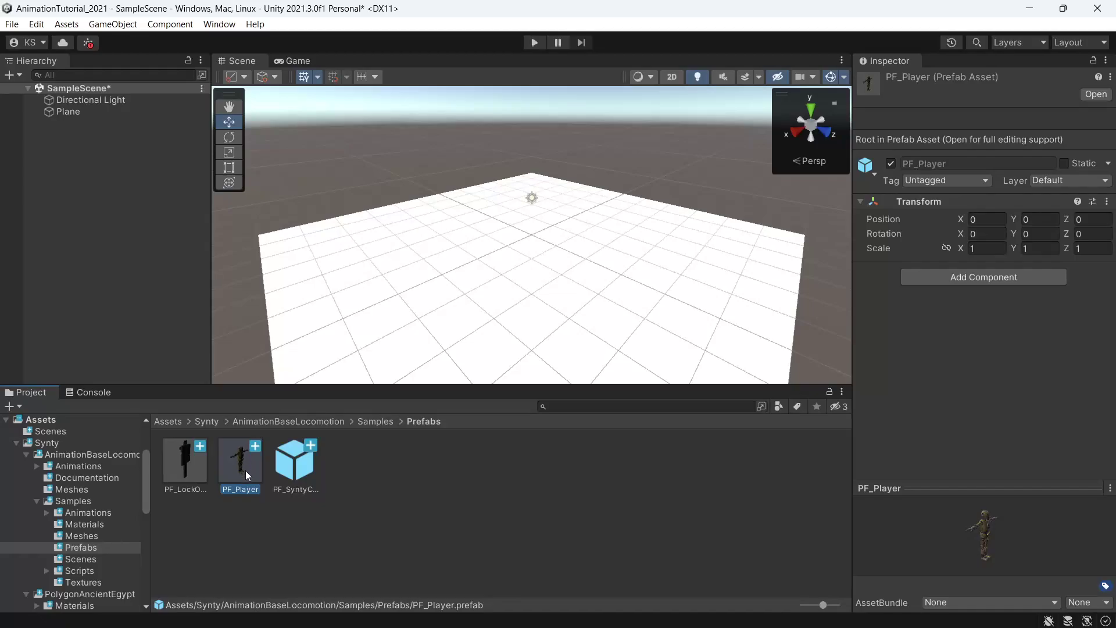
left_click_drag(245, 470, 77, 124)
Unpack PF_Player completely and expand it to show its children.
right_click(77, 124)
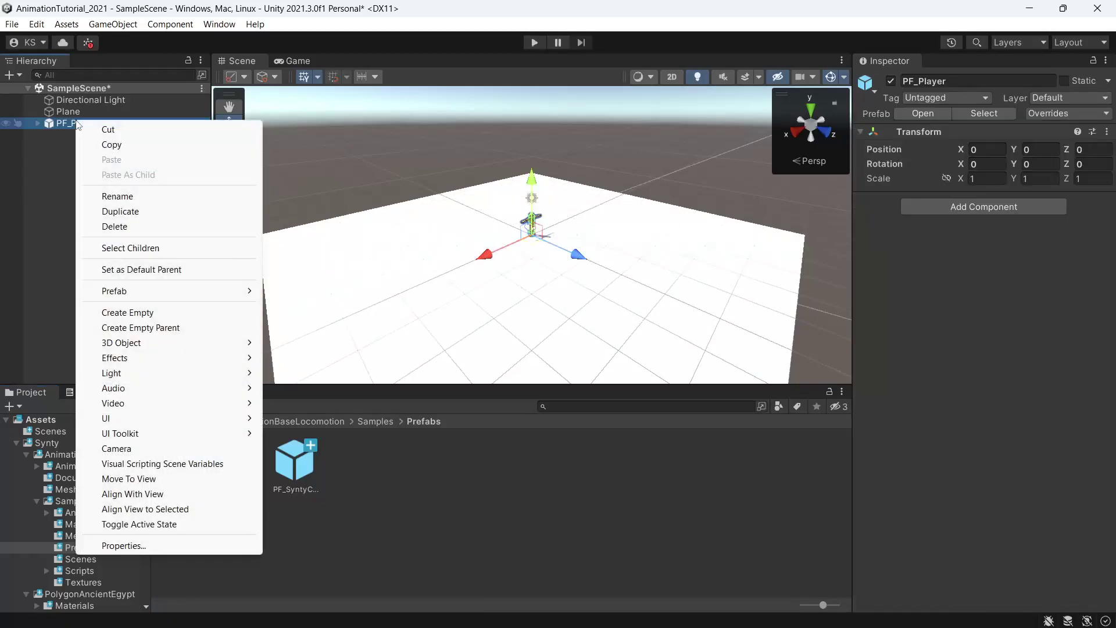
mouse_move(156, 294)
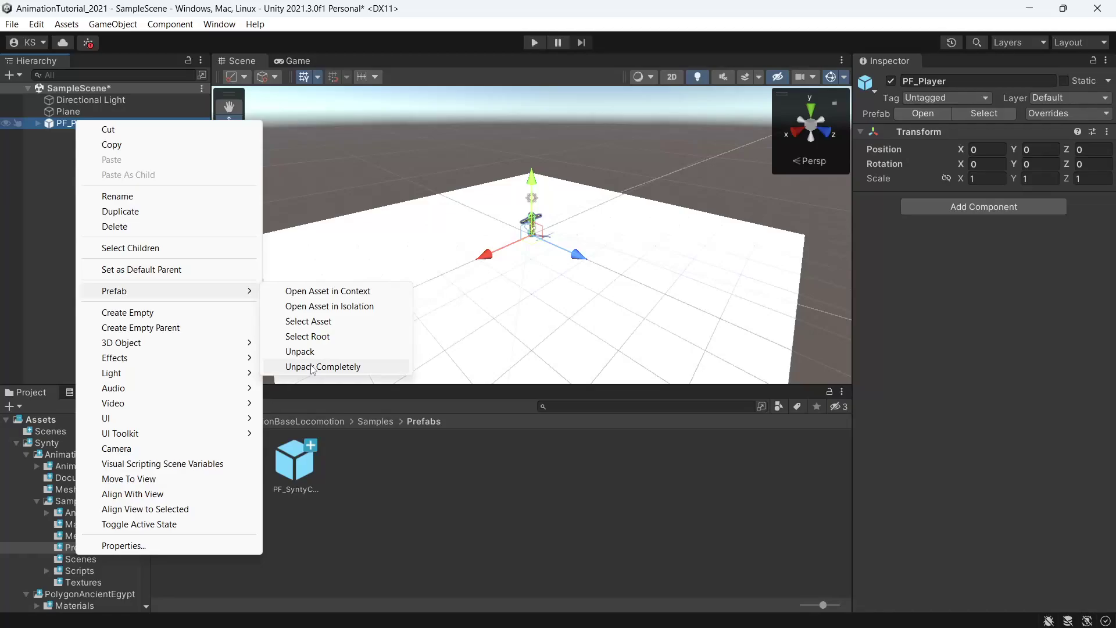
left_click(313, 367)
left_click(38, 123)
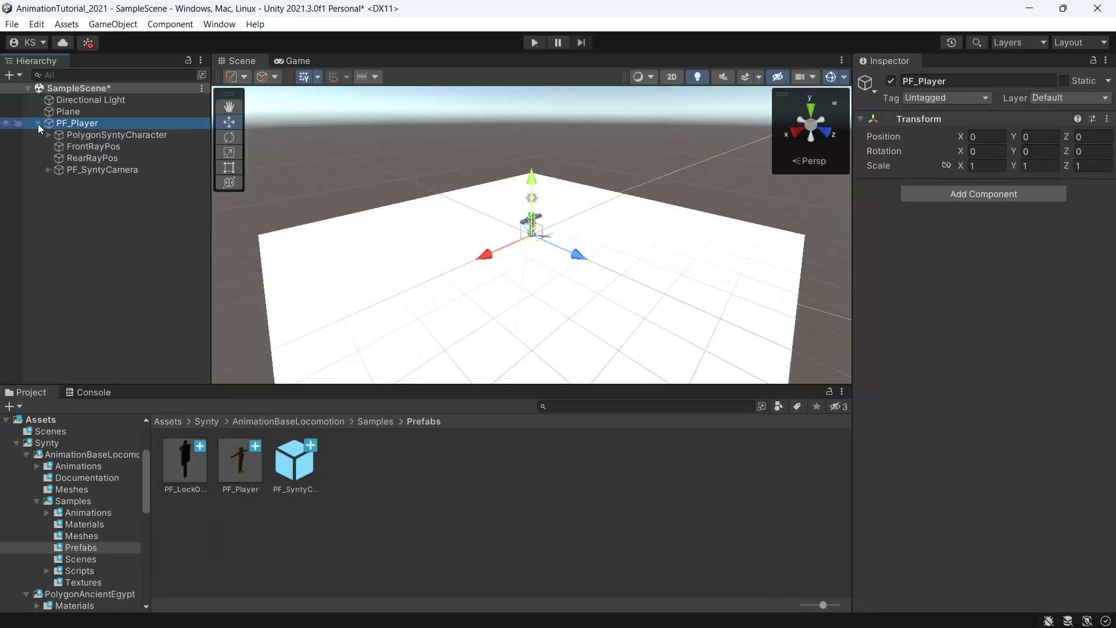
left_click(208, 422)
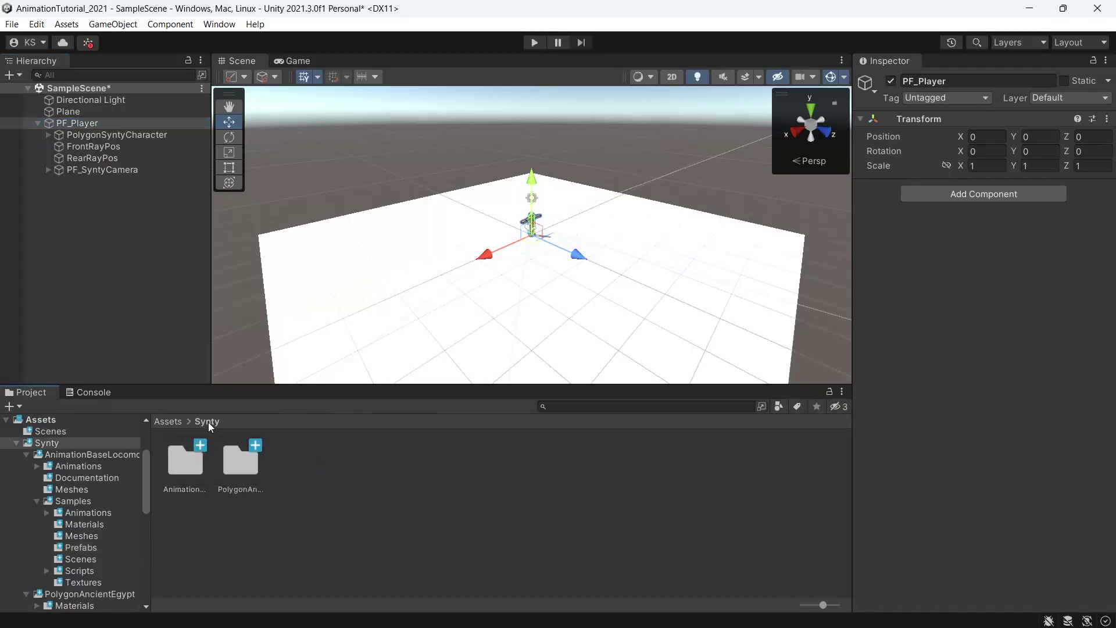
Drop SM_Chr_Assassin_01 from PolygonAncientEgypt/Prefabs/Characters onto PF_Player as a child.
left_click(237, 471)
double_click(237, 462)
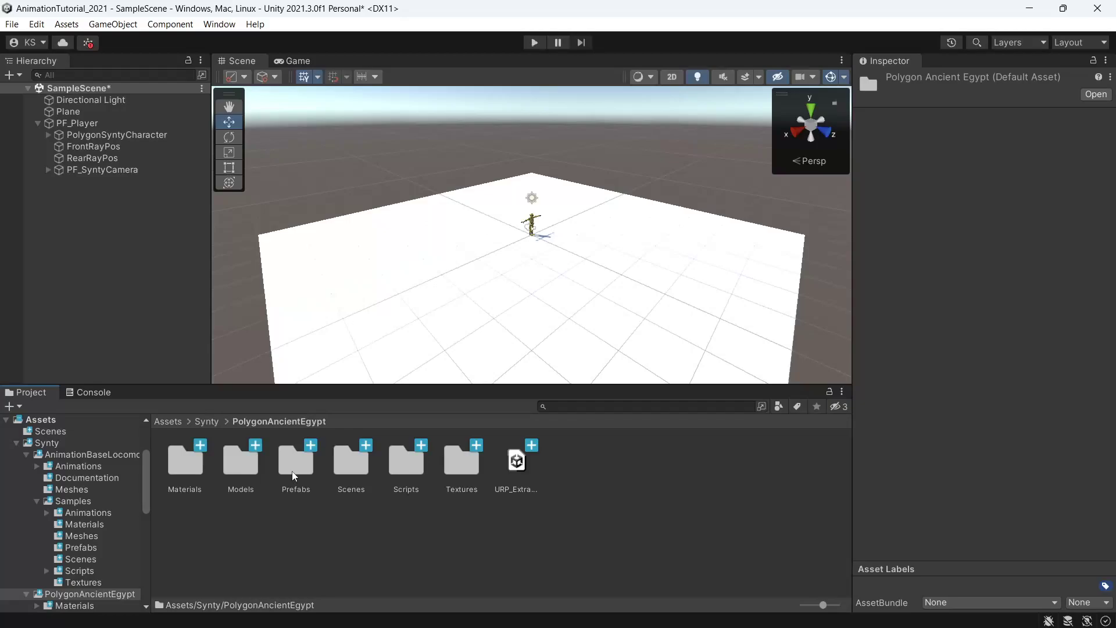
double_click(292, 471)
double_click(243, 464)
left_click_drag(243, 463, 71, 123)
right_click(107, 181)
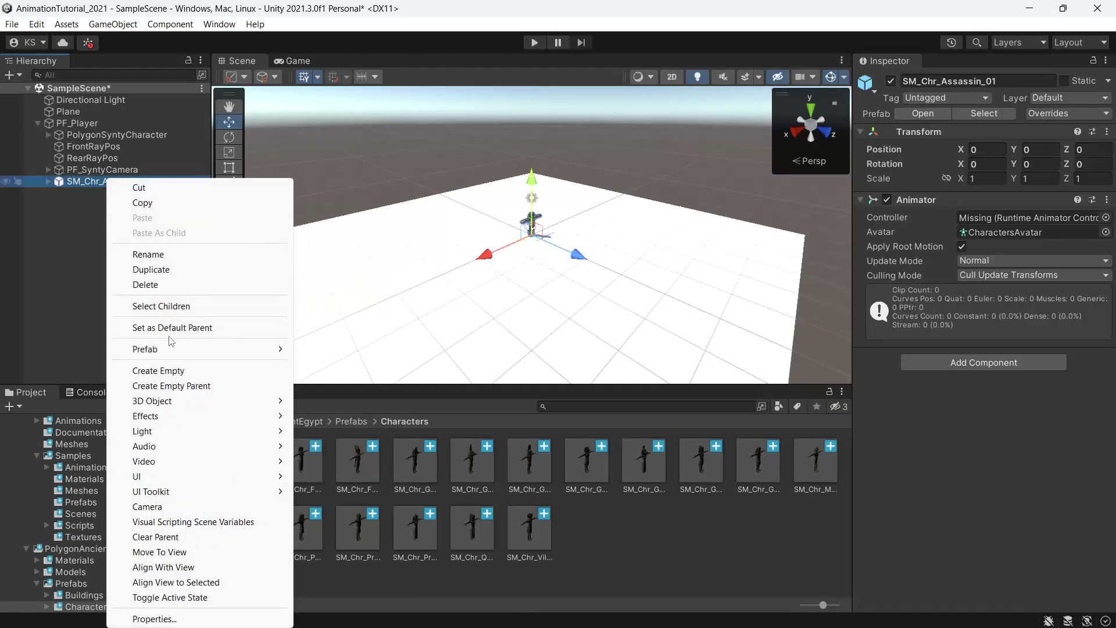
Fully unpack the assassin prefab and expand it alongside PolygonSyntyCharacter.
mouse_move(172, 343)
left_click(349, 424)
left_click(48, 181)
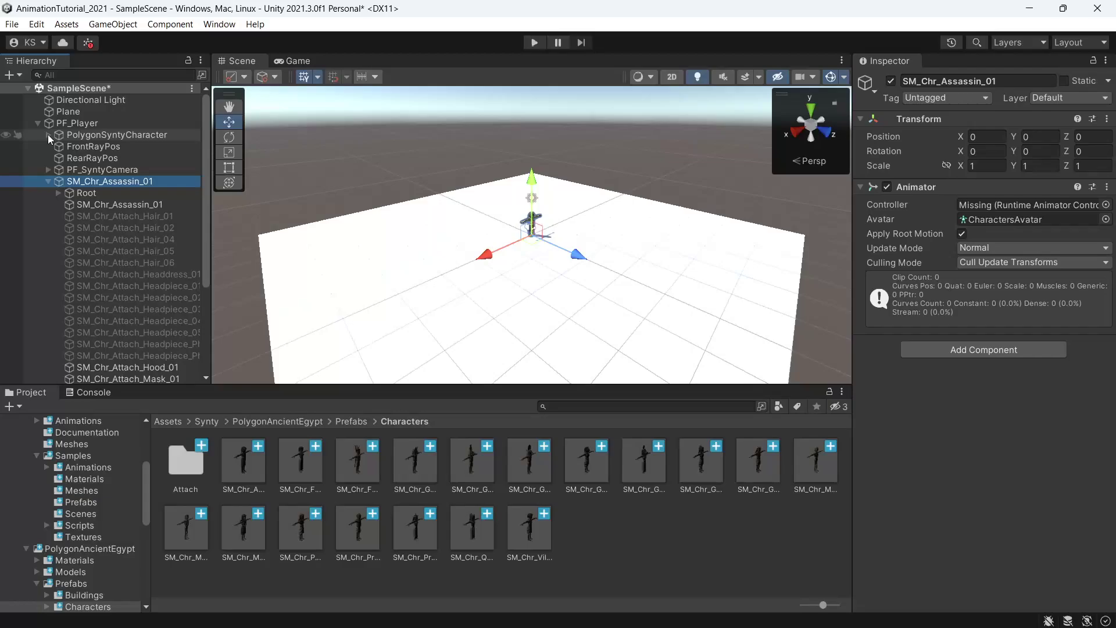
left_click(47, 134)
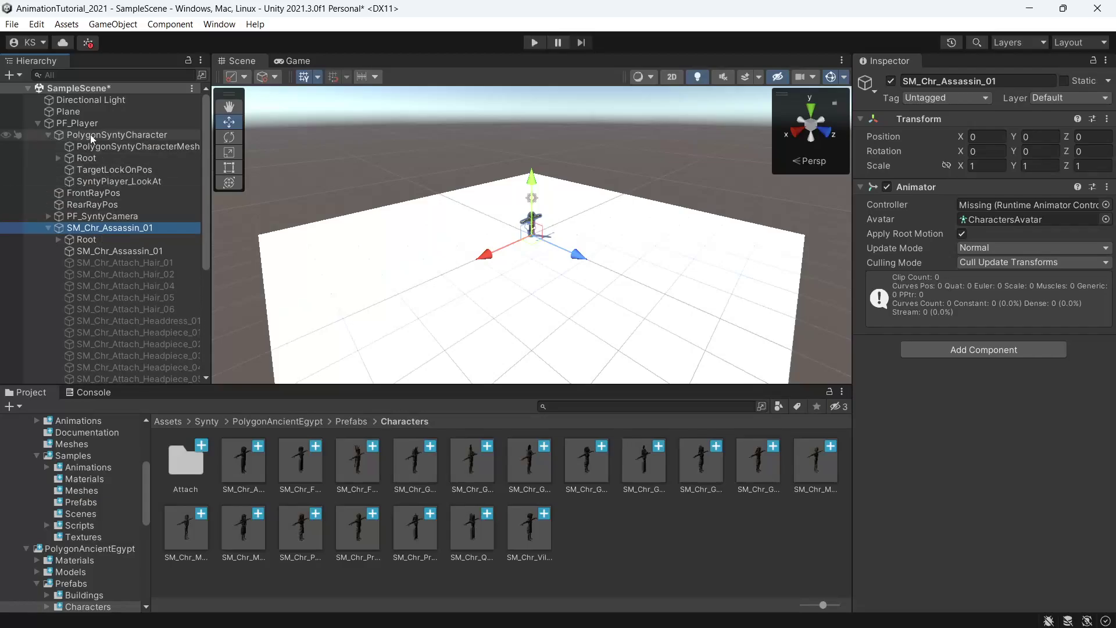
Delete the original PolygonSyntyCharacterMesh and Root.
left_click(143, 148)
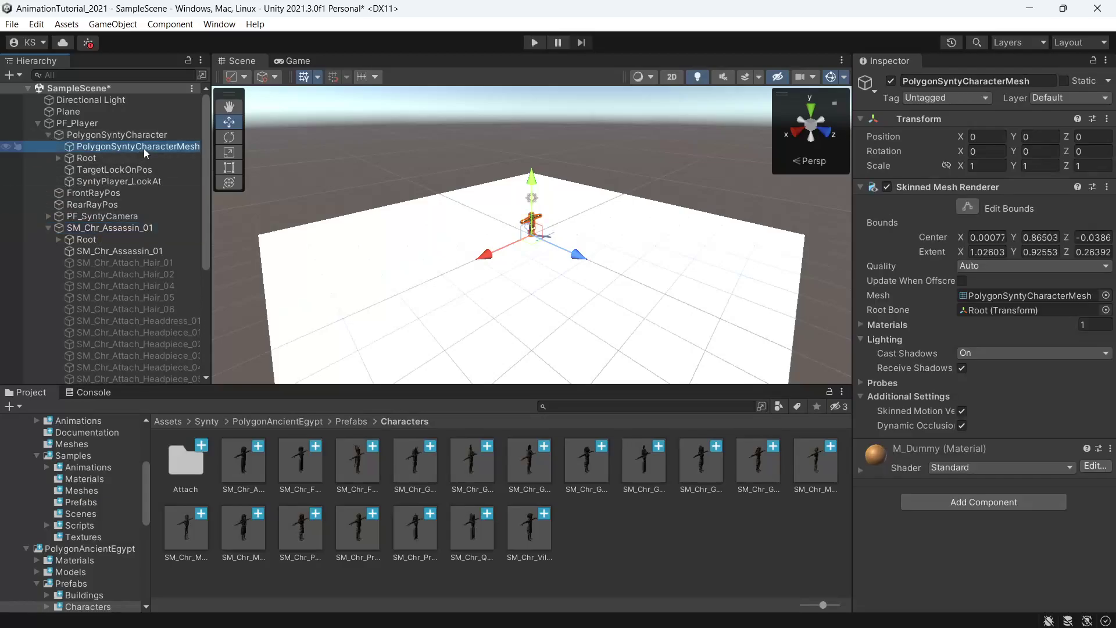
left_click(91, 160, "ctrl")
key("Delete")
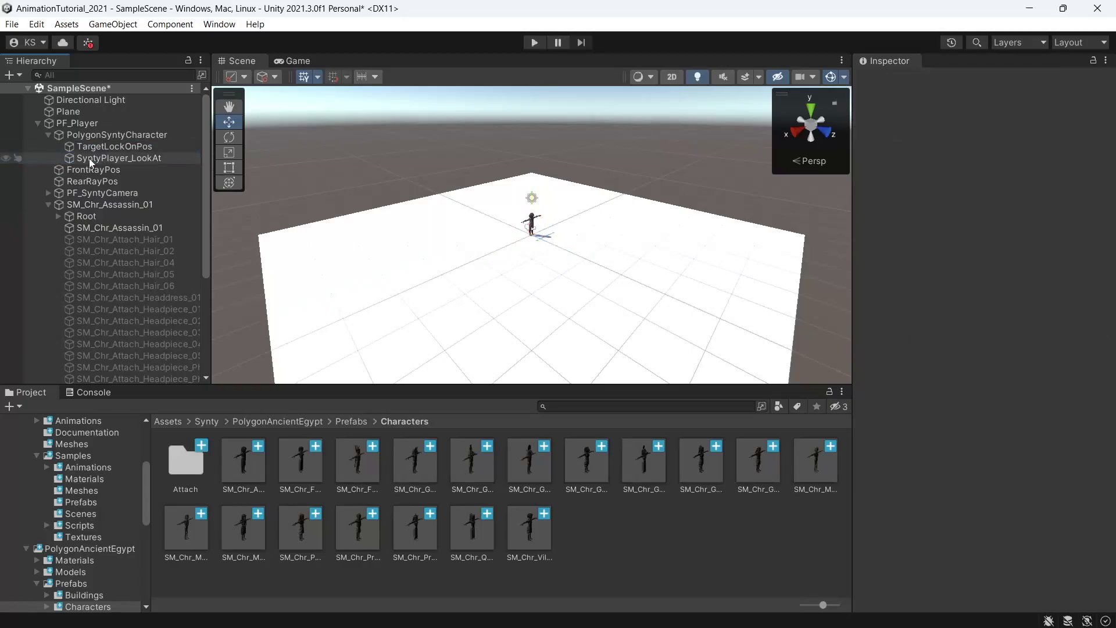
Move the assassin's Root and mesh under PolygonSyntyCharacter and delete the leftover SM_Chr_Assassin_01 parent.
left_click(124, 228)
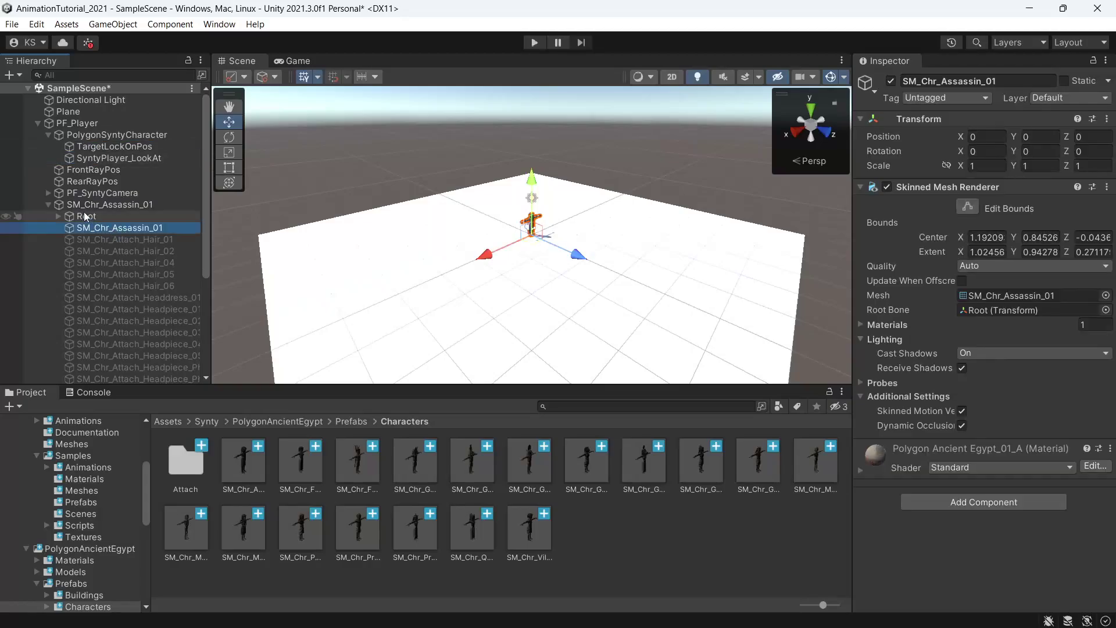
left_click(85, 218, "ctrl")
left_click_drag(86, 219, 99, 147)
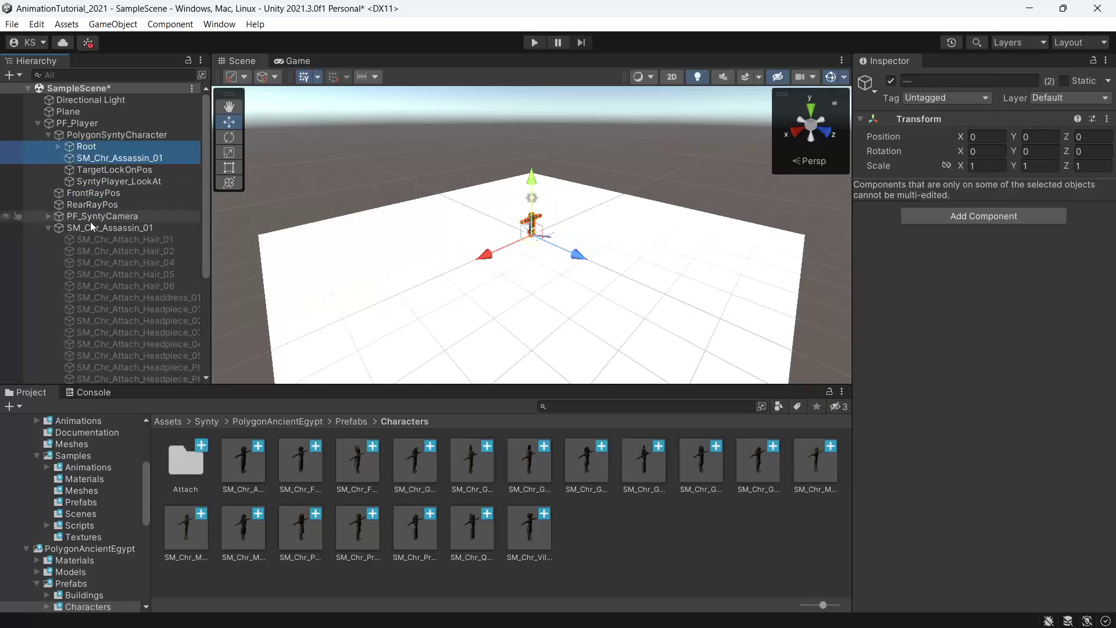
left_click(116, 228)
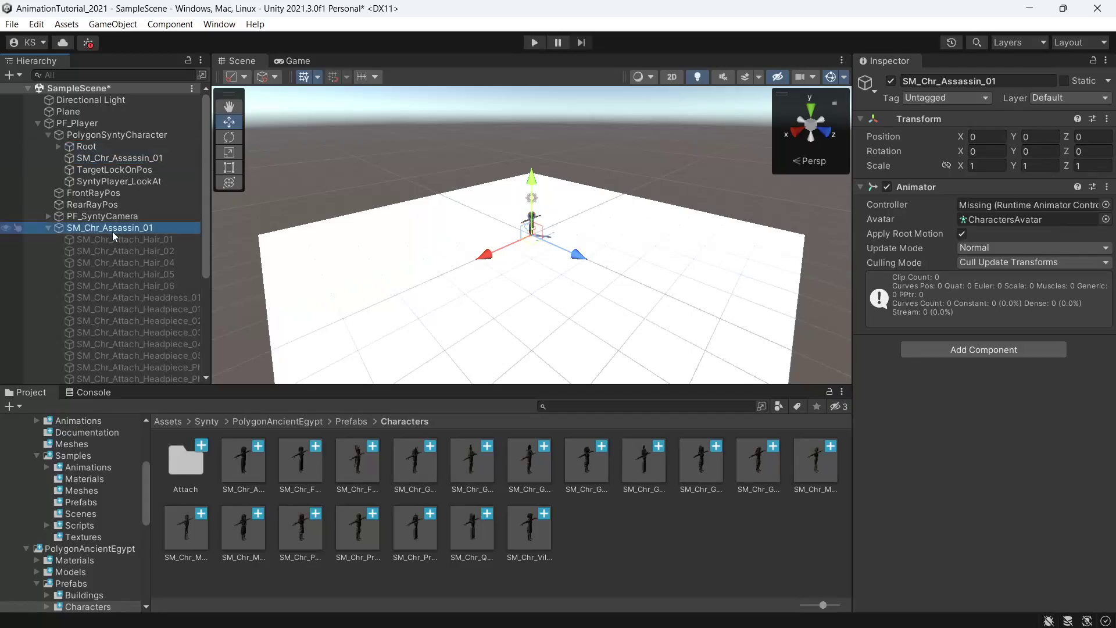
key("Delete")
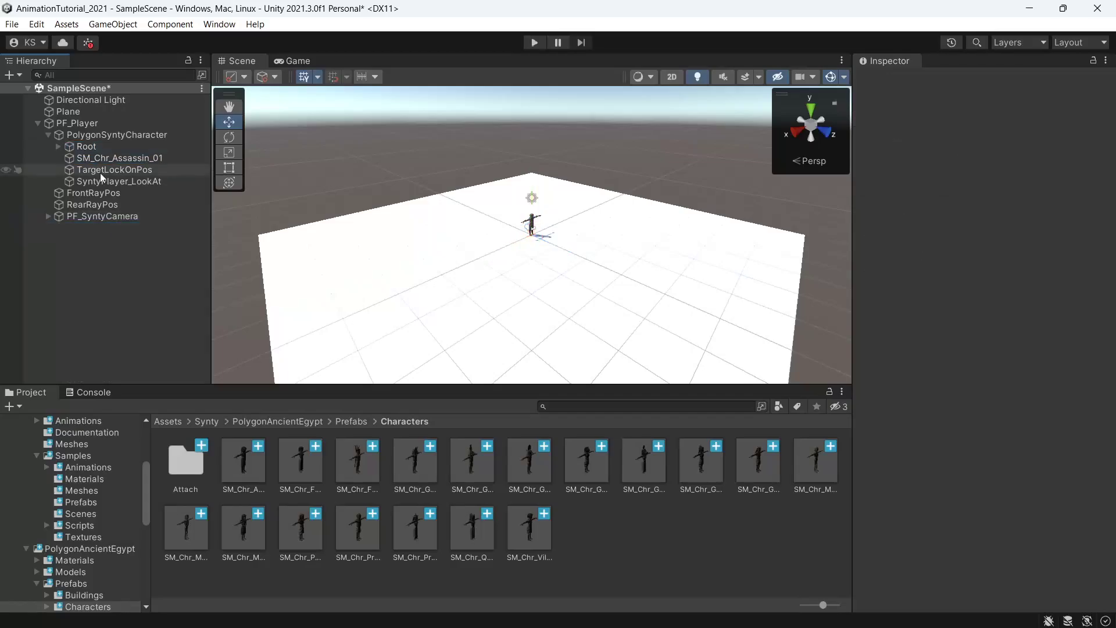
Assign CharactersAvatar to PolygonSyntyCharacter's Animator Avatar field.
left_click(111, 136)
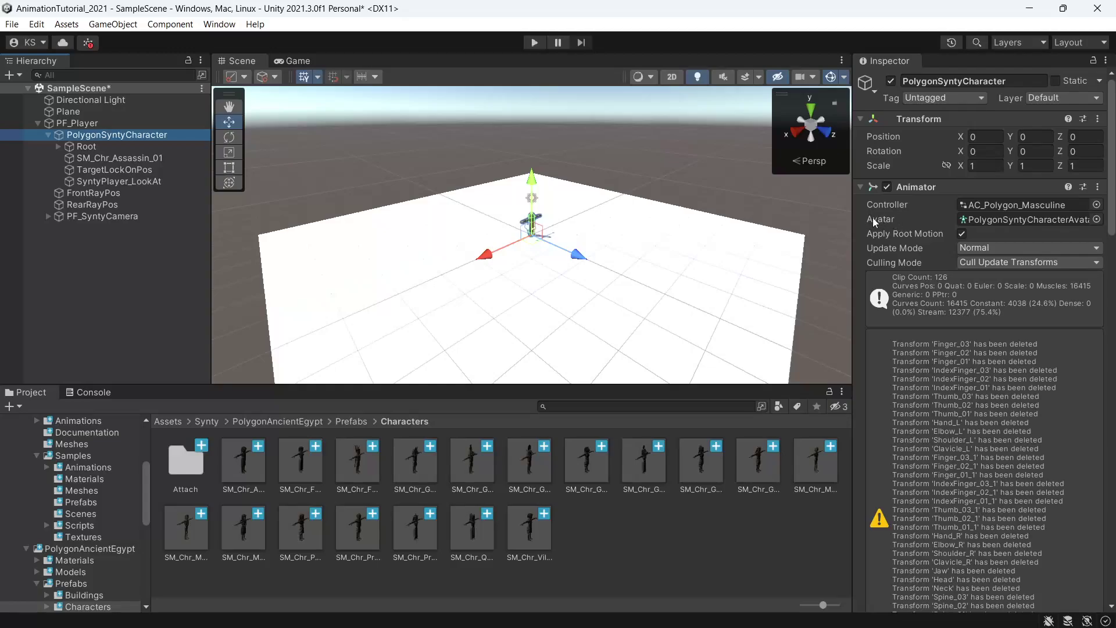
left_click(1097, 220)
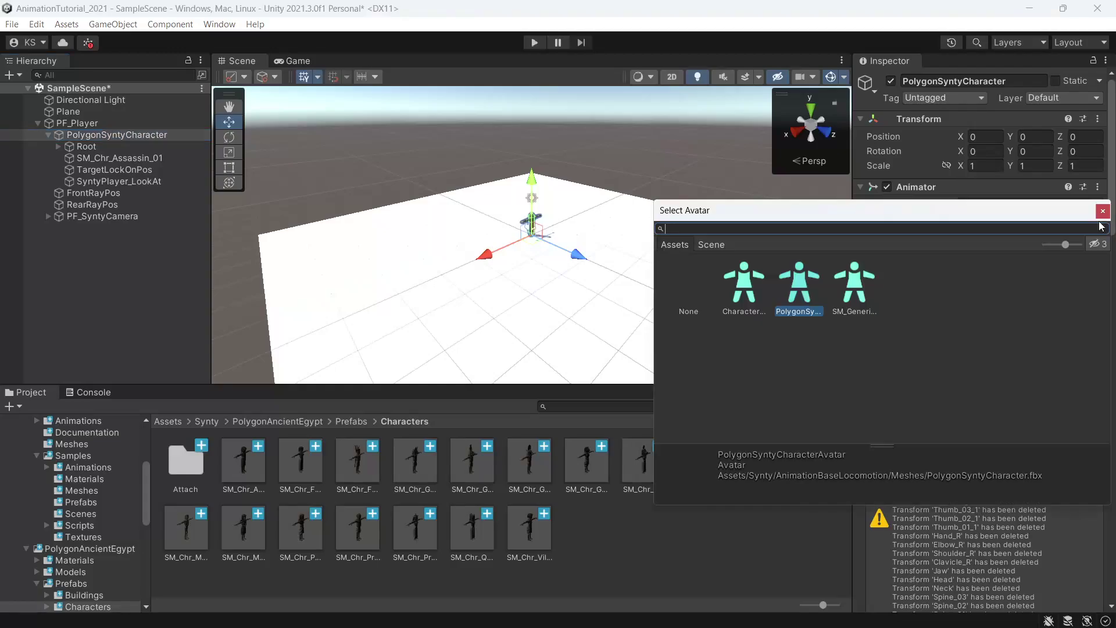
left_click(748, 297)
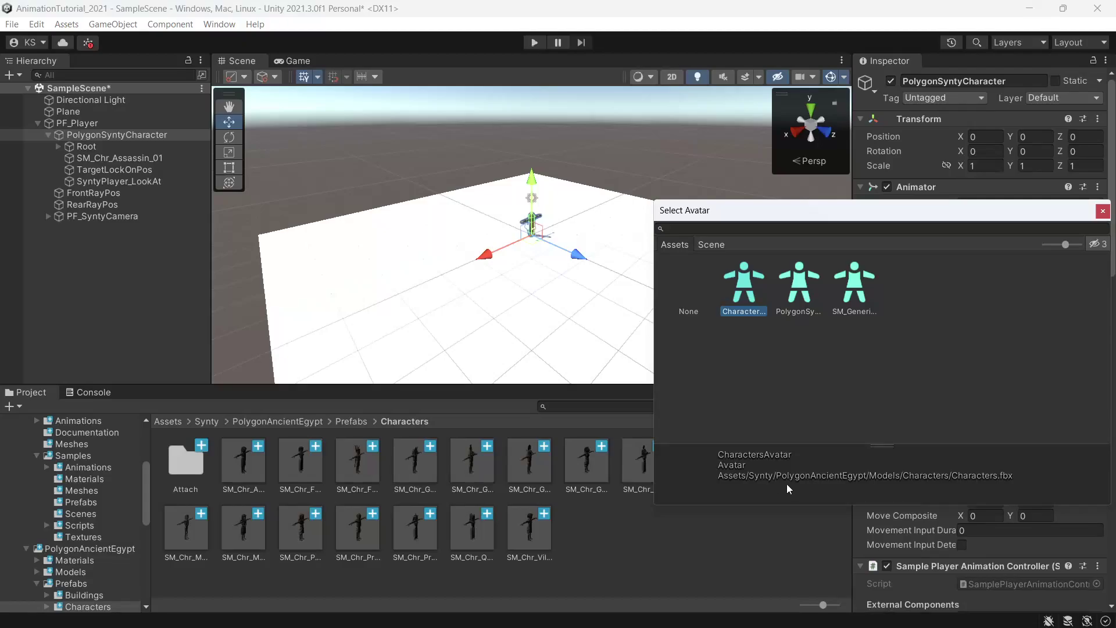
double_click(754, 295)
left_click(90, 100)
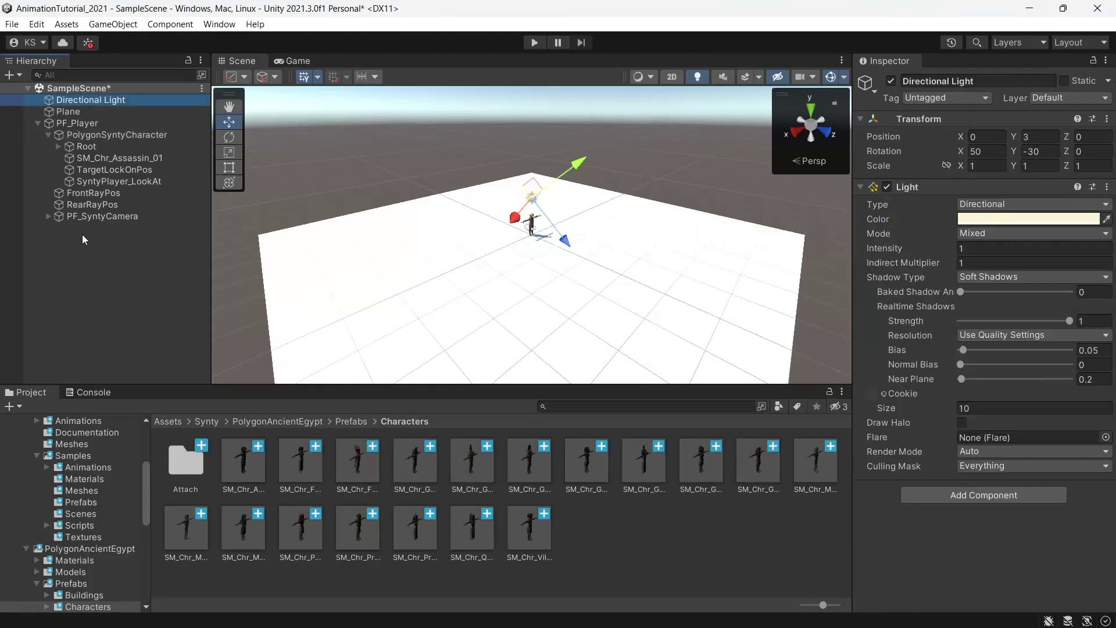
Check PF_SyntyCamera's settings, then play the scene and make the assassin jump with Space.
left_click(99, 218)
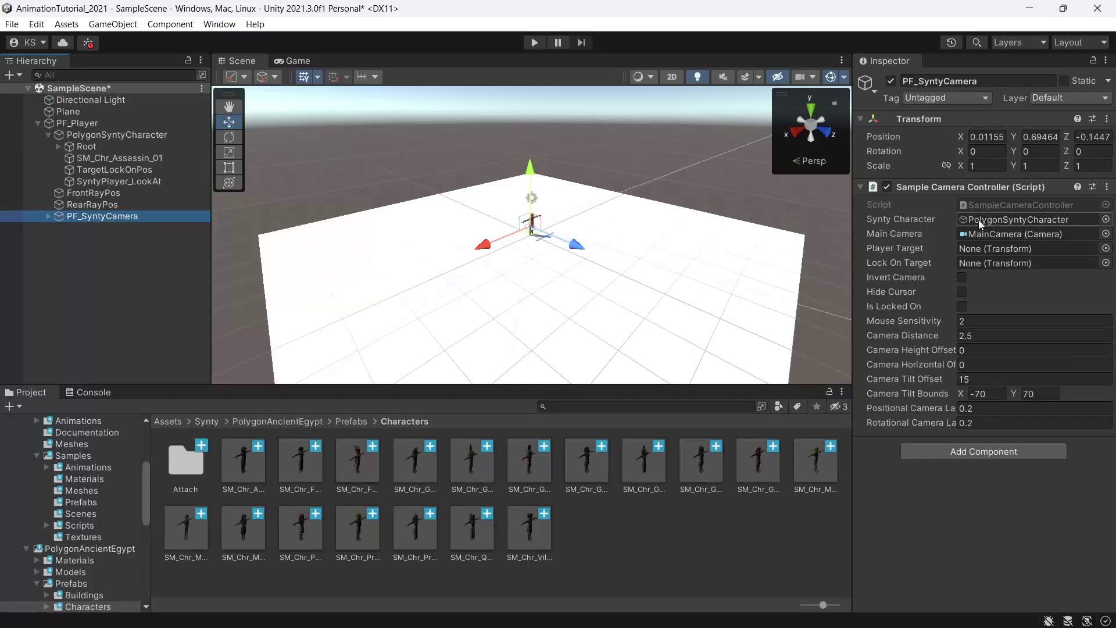
left_click(532, 42)
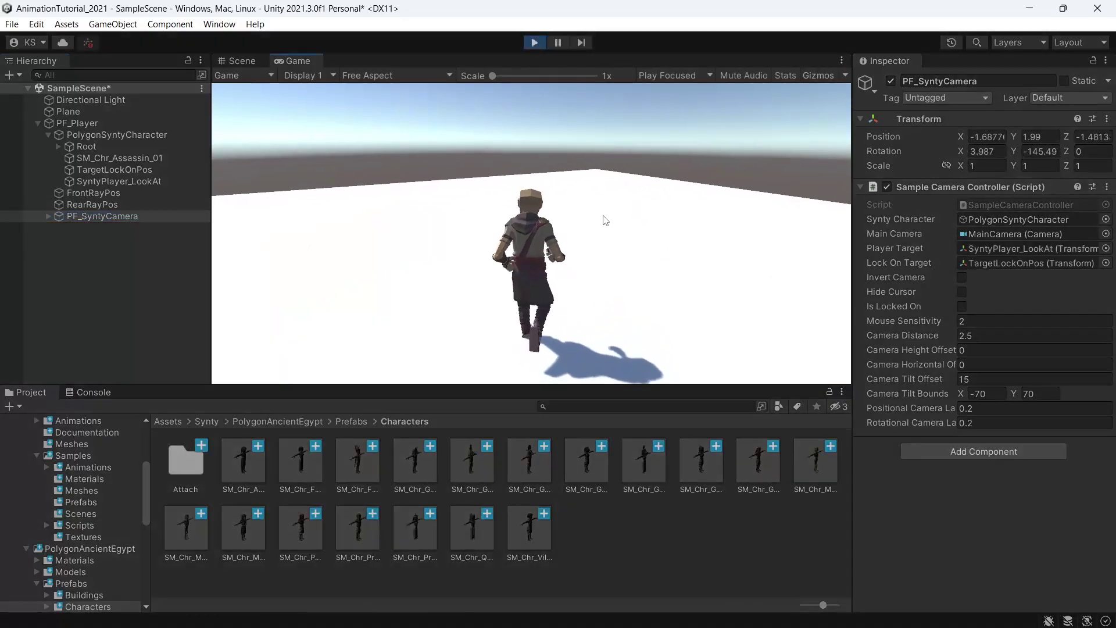
key("space")
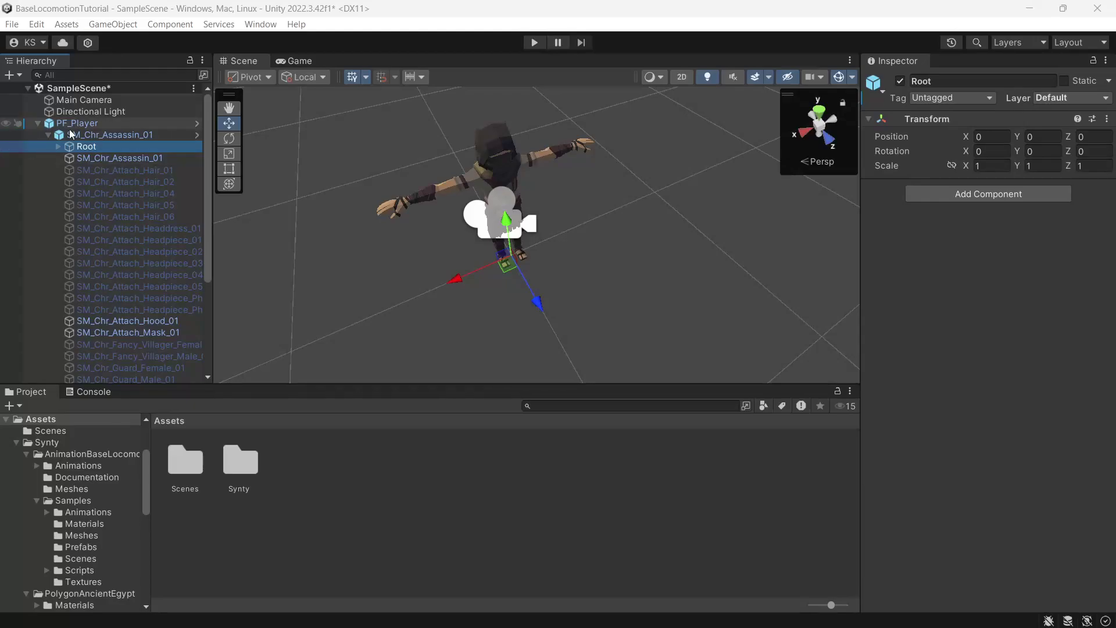
Add a new layer named 'Characters' in User Layer 6.
left_click(120, 158, "ctrl")
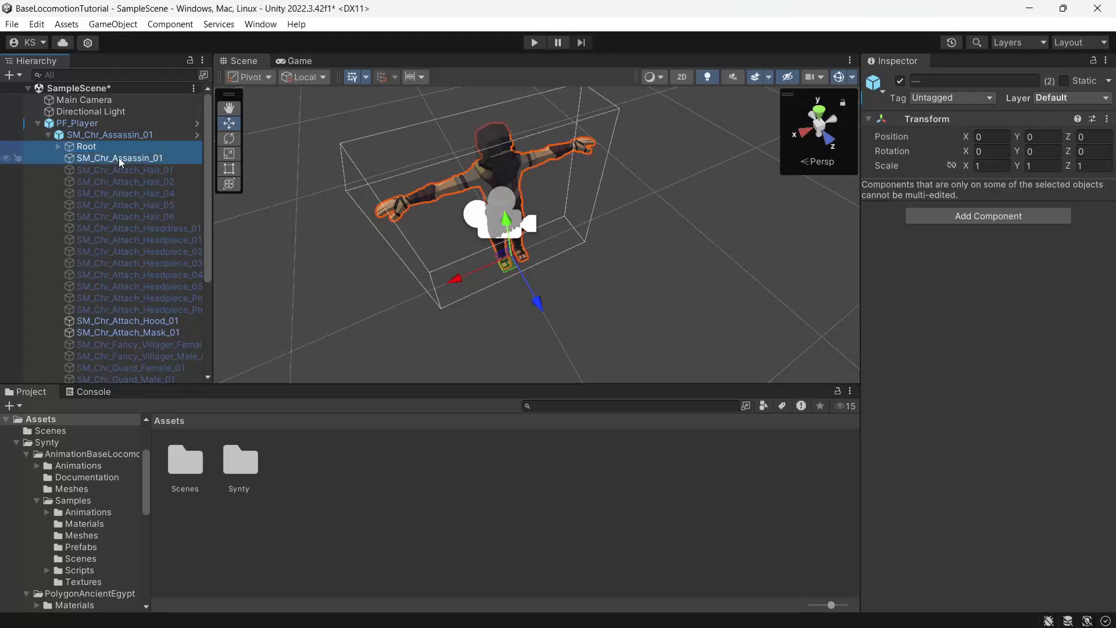
left_click(1054, 99)
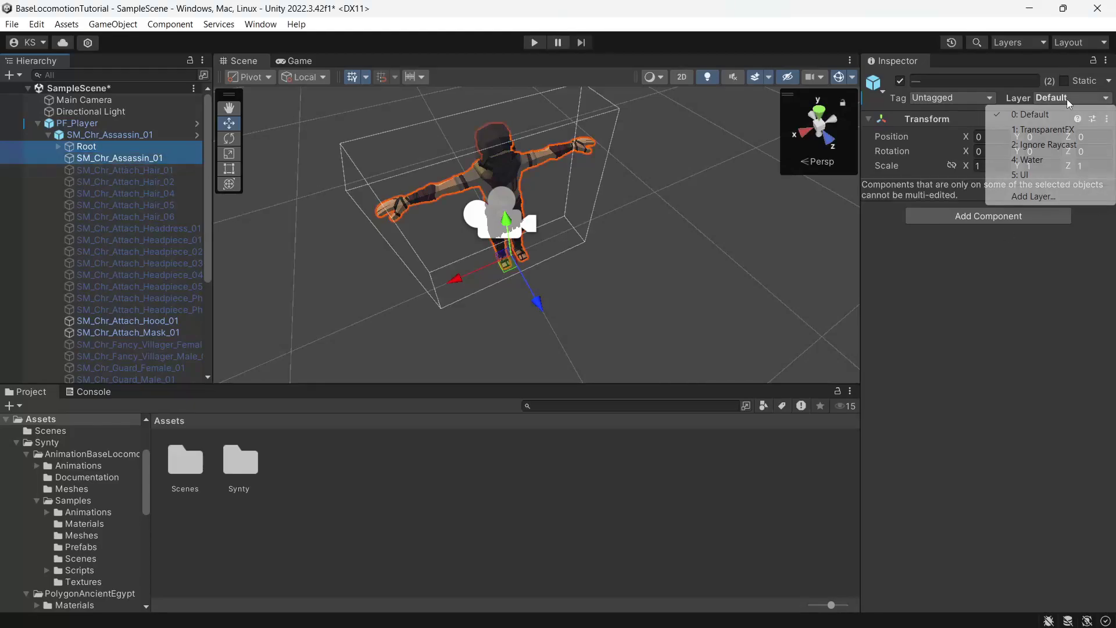
left_click(1026, 197)
left_click(993, 254)
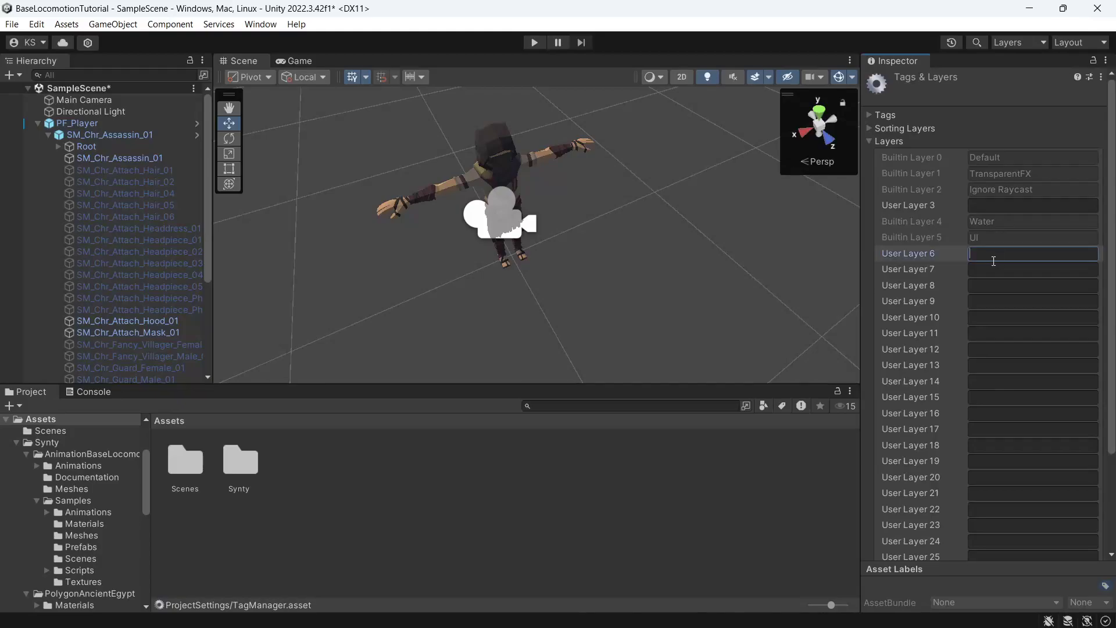
type("Characters")
Put Root and SM_Chr_Assassin_01, including all their children, on the Characters layer.
left_click(95, 148)
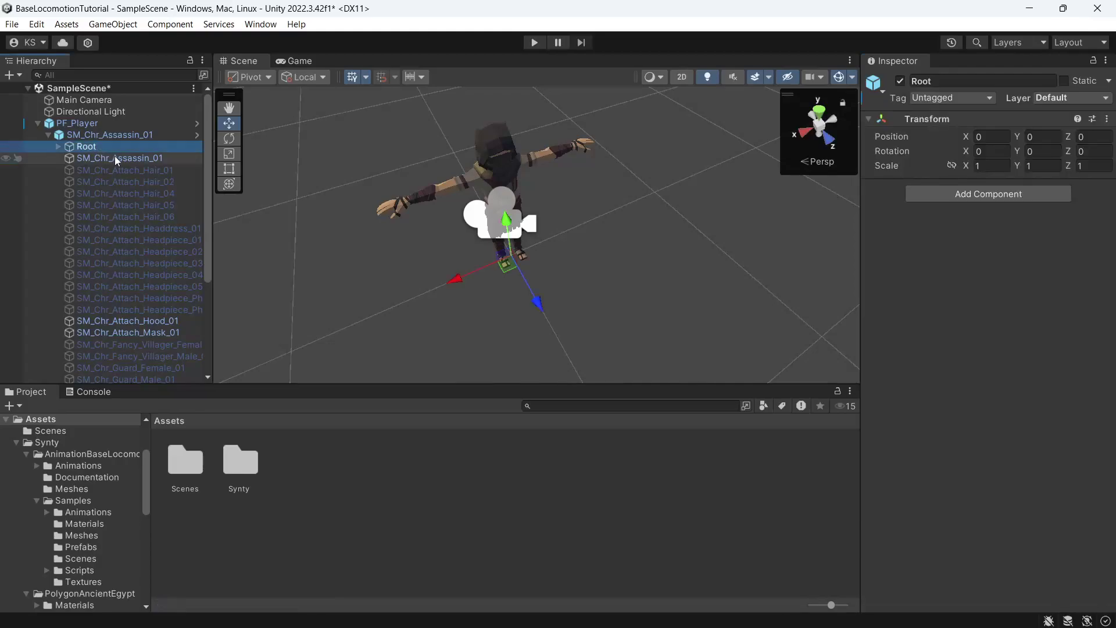
left_click(117, 158, "ctrl")
left_click(1073, 97)
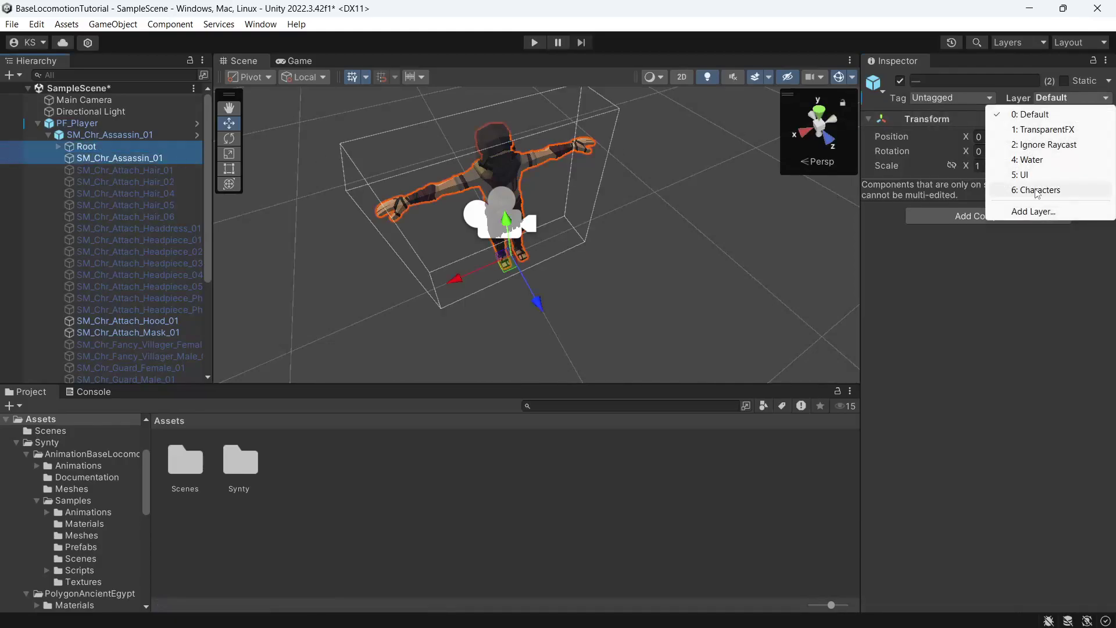
left_click(1053, 189)
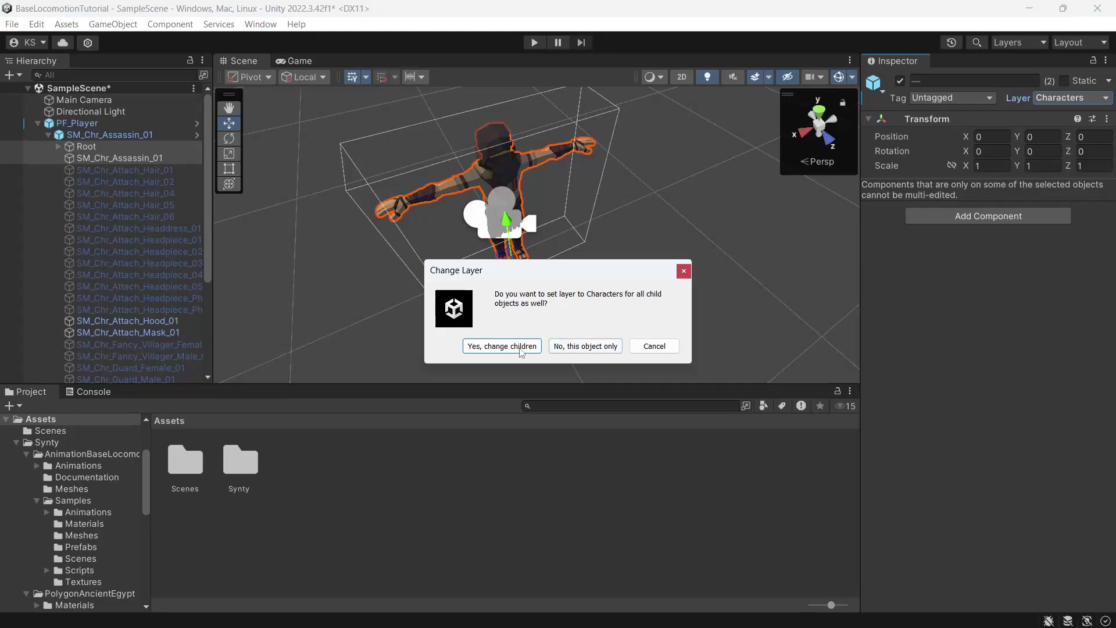
left_click(493, 351)
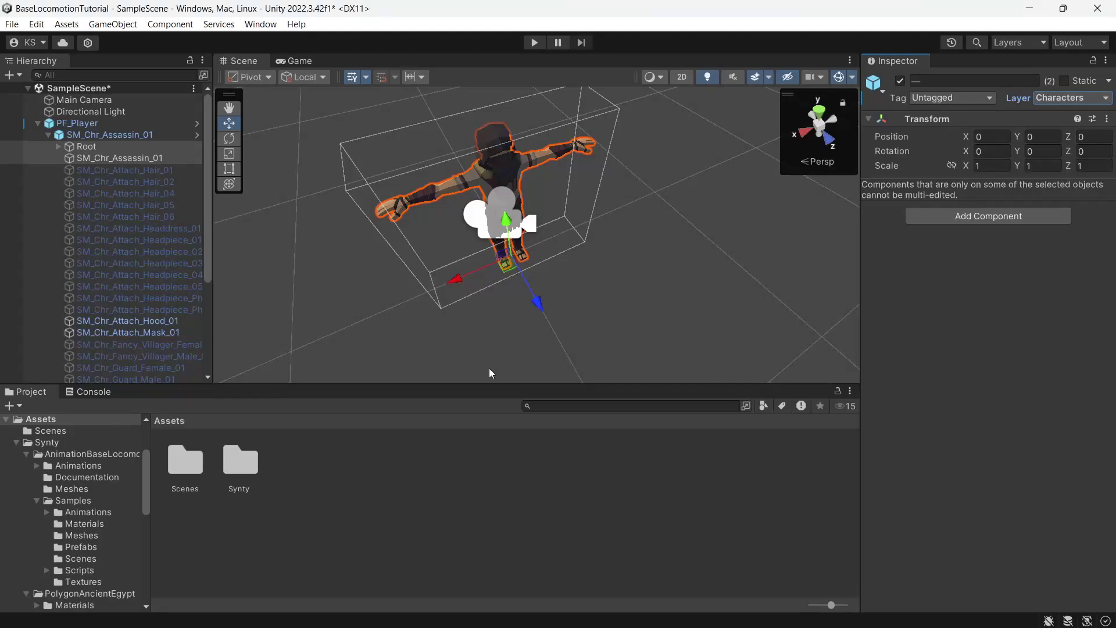